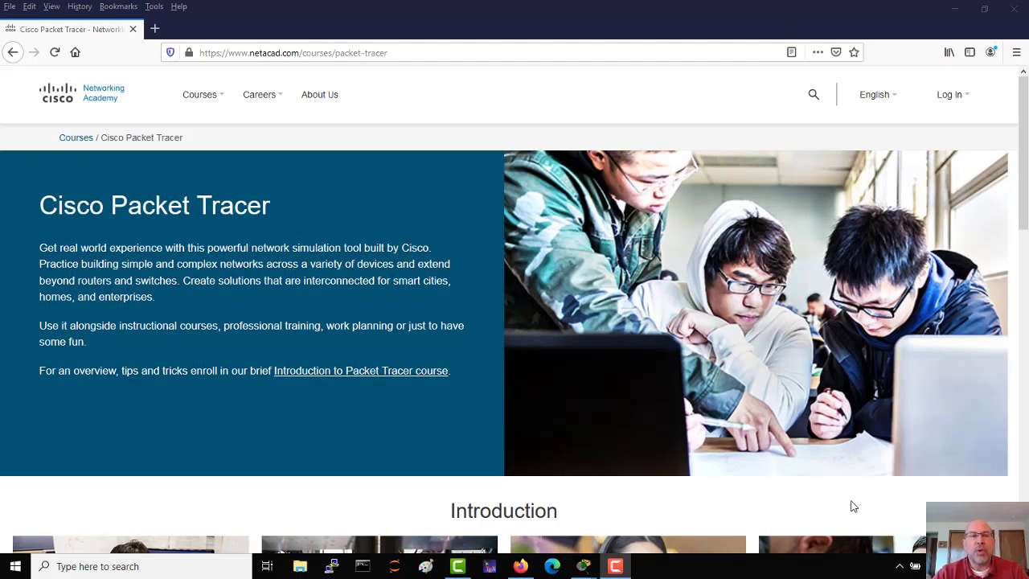
Step: Select and then deselect the netacad.com Packet Tracer page address in Firefox
mouse_move(239, 76)
click(298, 52)
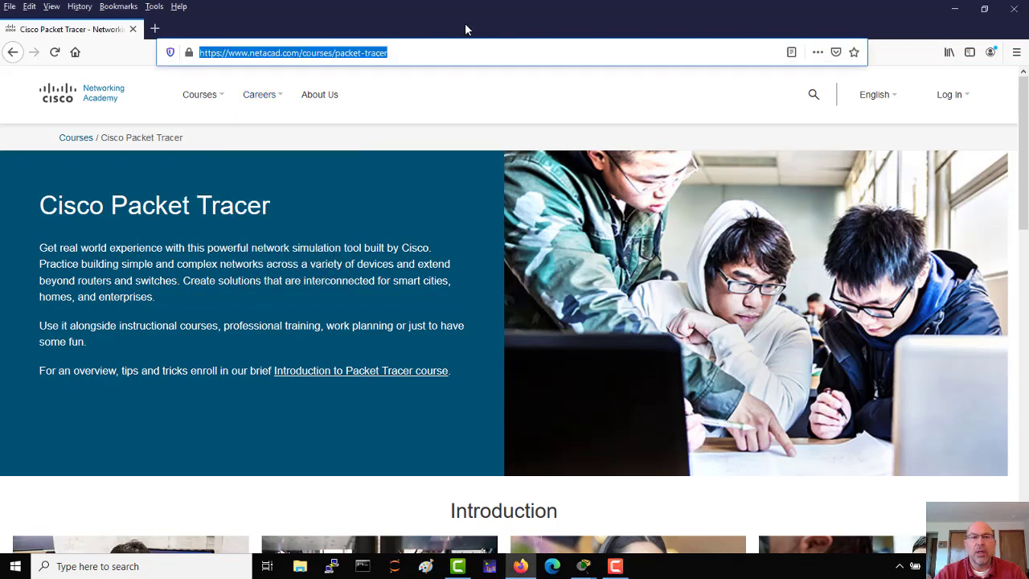
click(455, 95)
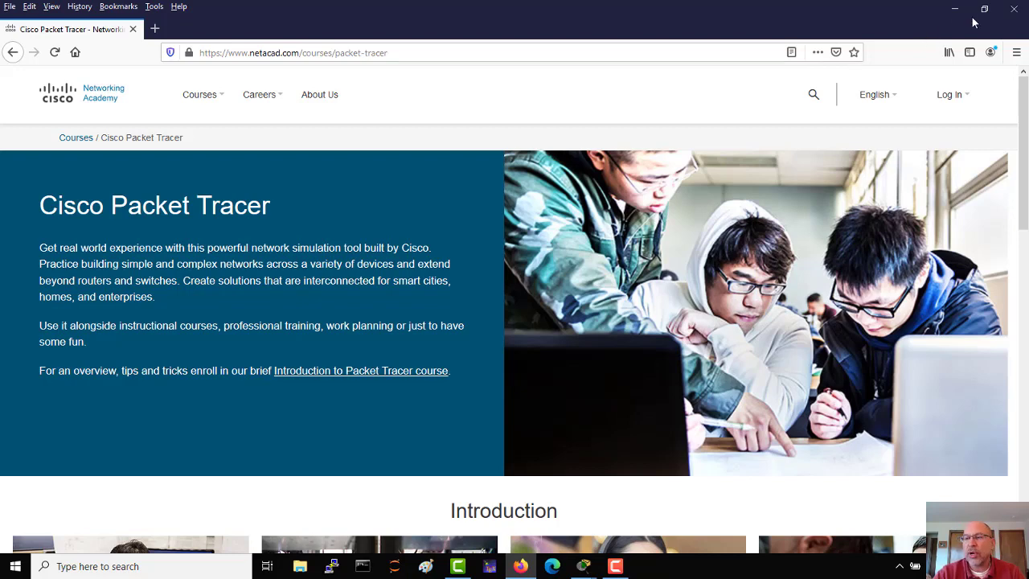
Step: Close Firefox and sign in to Packet Tracer with the Networking Academy account
click(1014, 9)
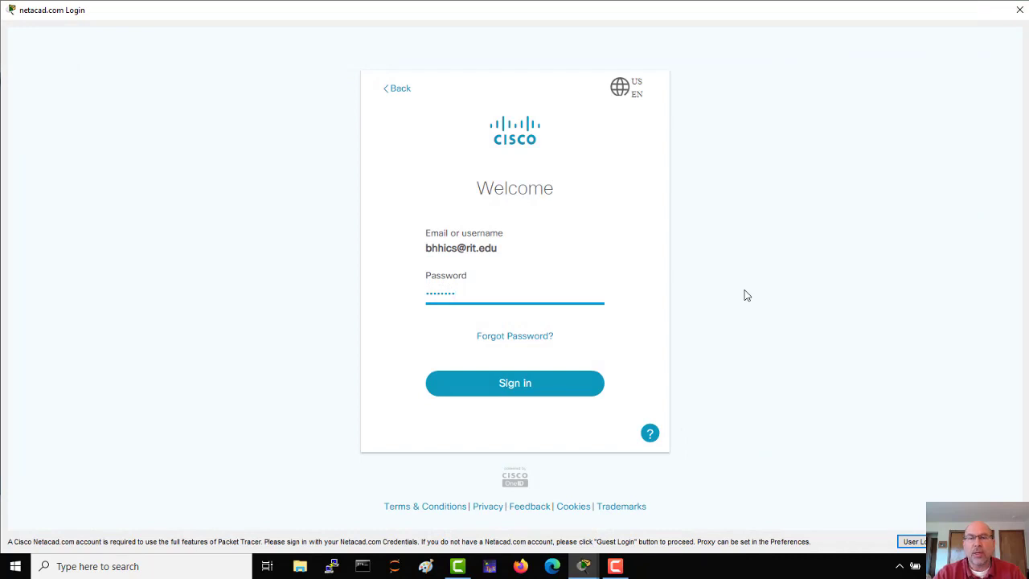
click(517, 391)
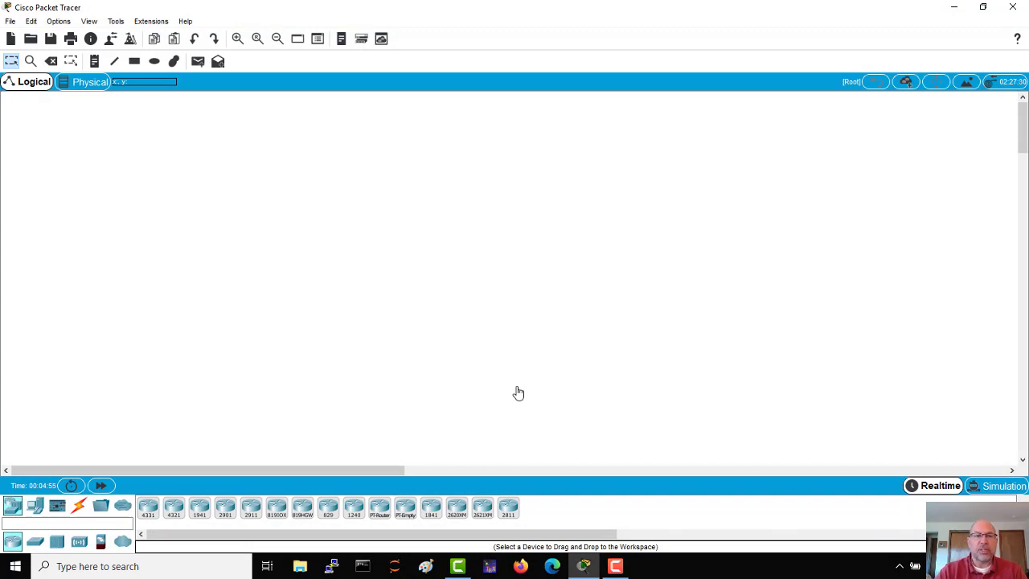
click(89, 84)
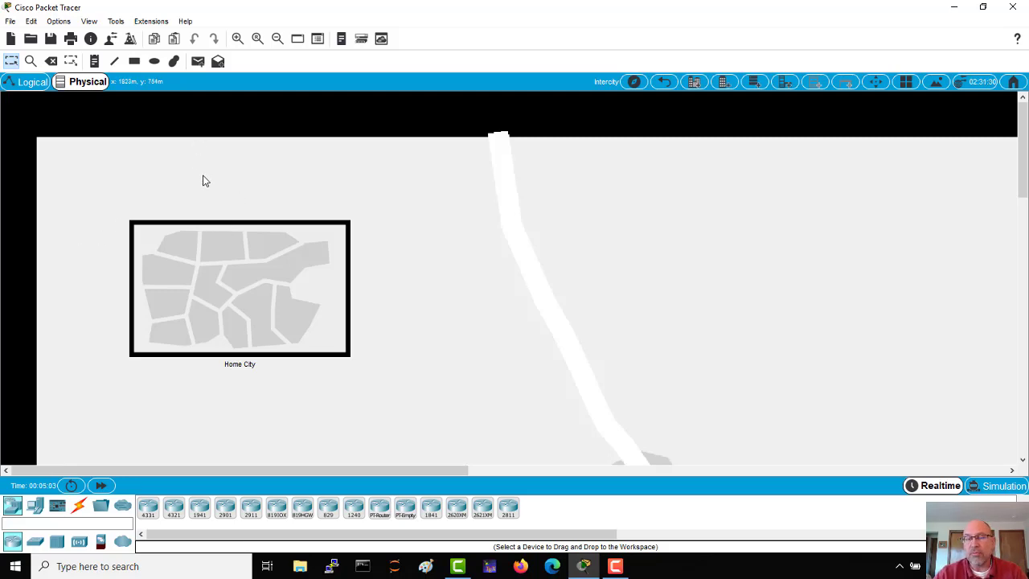
click(34, 82)
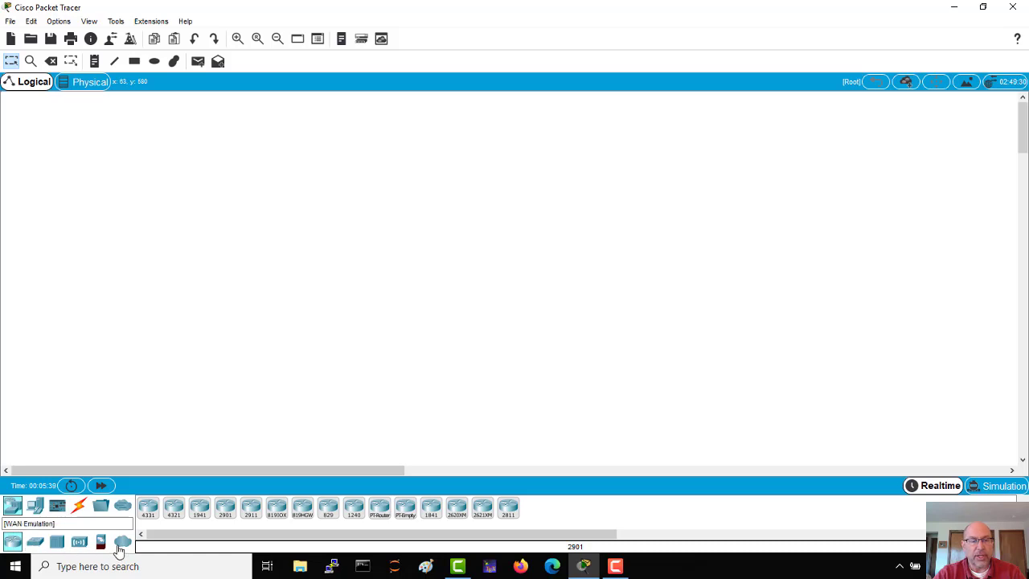
Step: Browse the End Devices and Connections categories, then return to the router models
click(37, 511)
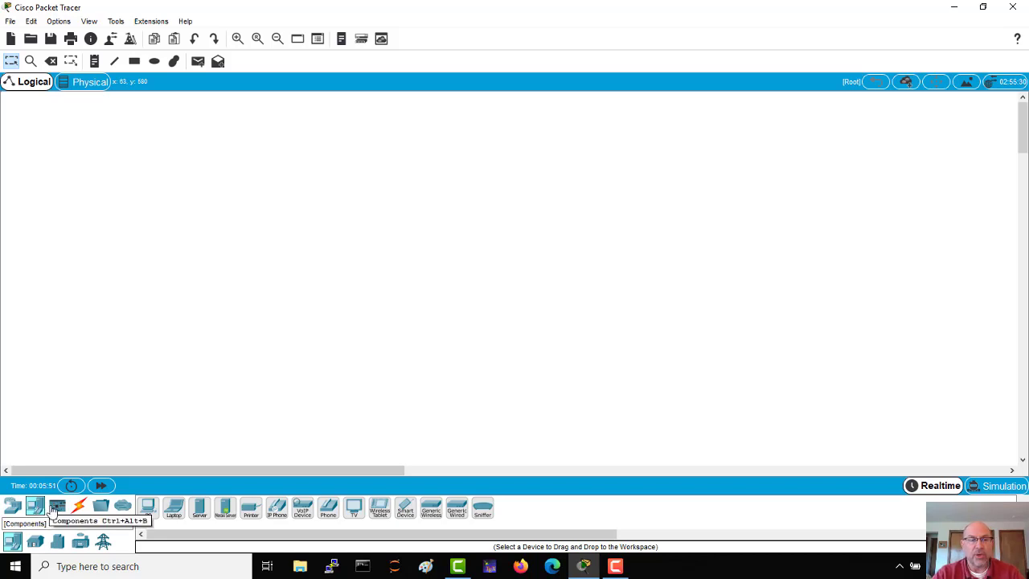
click(78, 506)
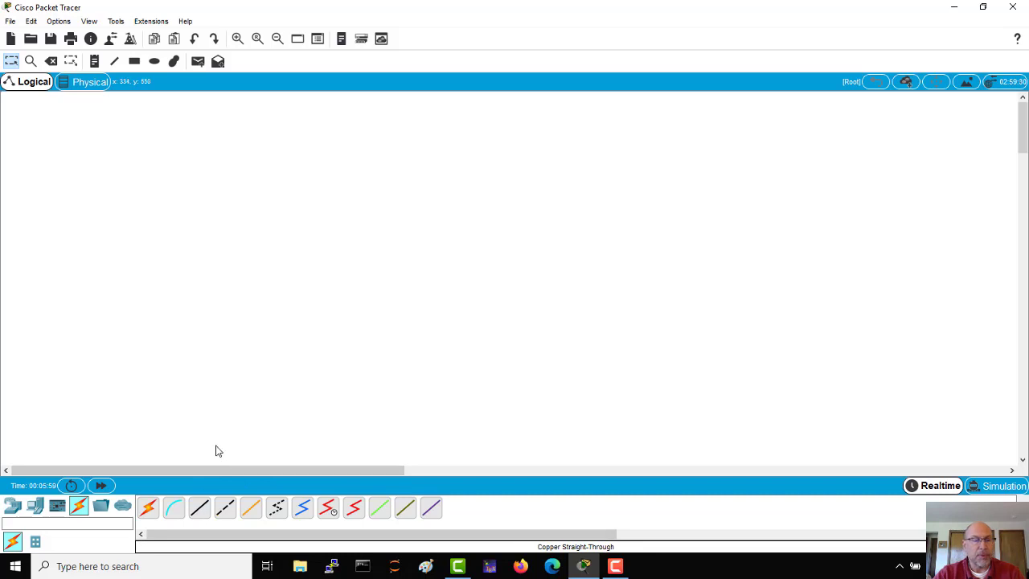
click(13, 505)
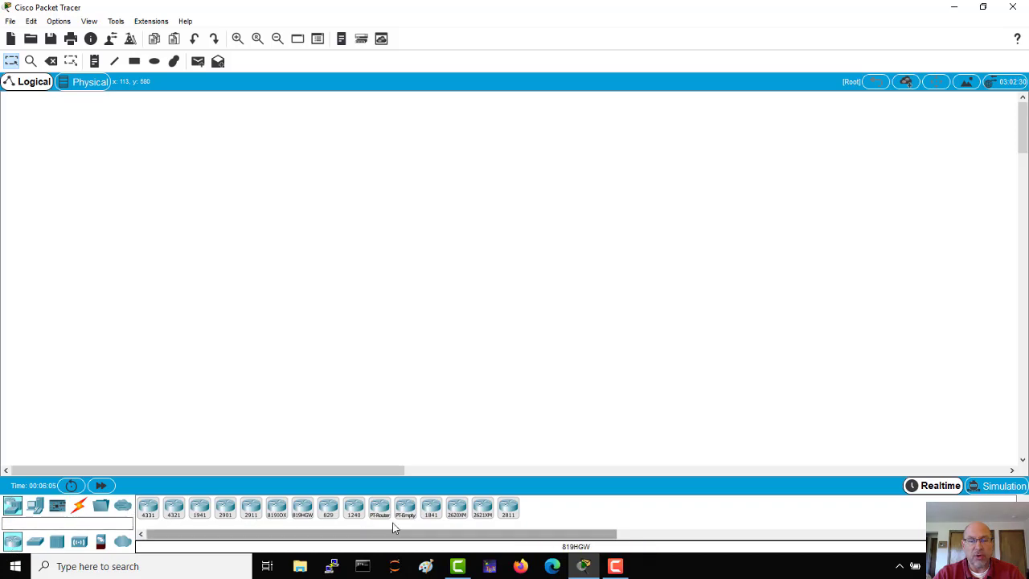
Step: Place two 2811 routers, Router0 and Router1, side by side at the same height
click(508, 508)
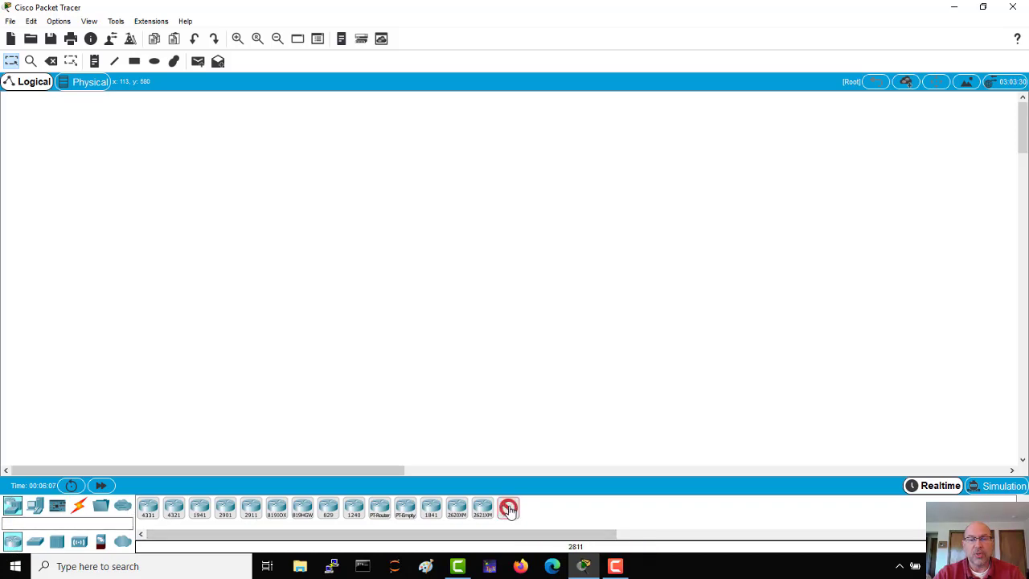
click(382, 306)
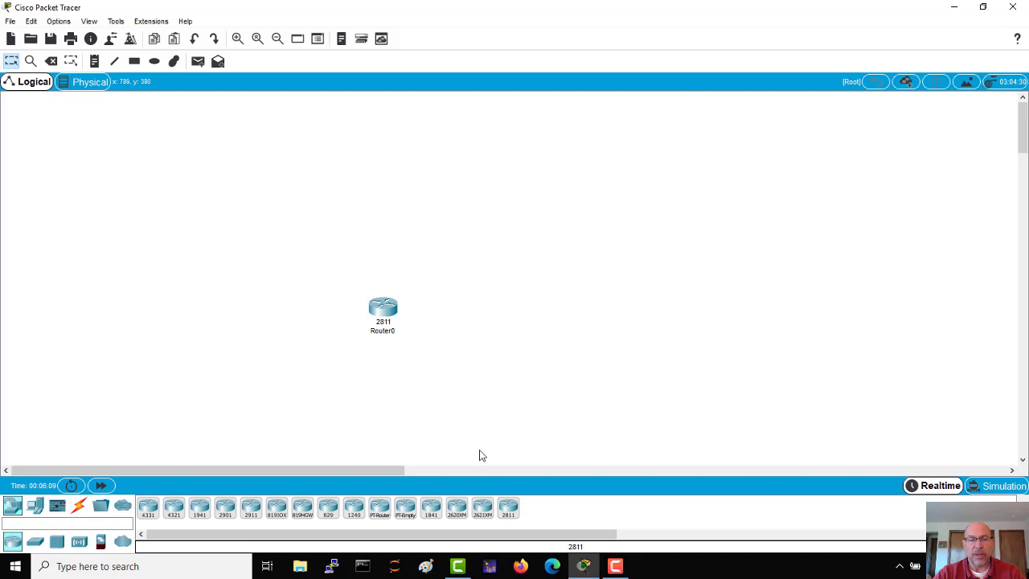
click(509, 508)
click(546, 325)
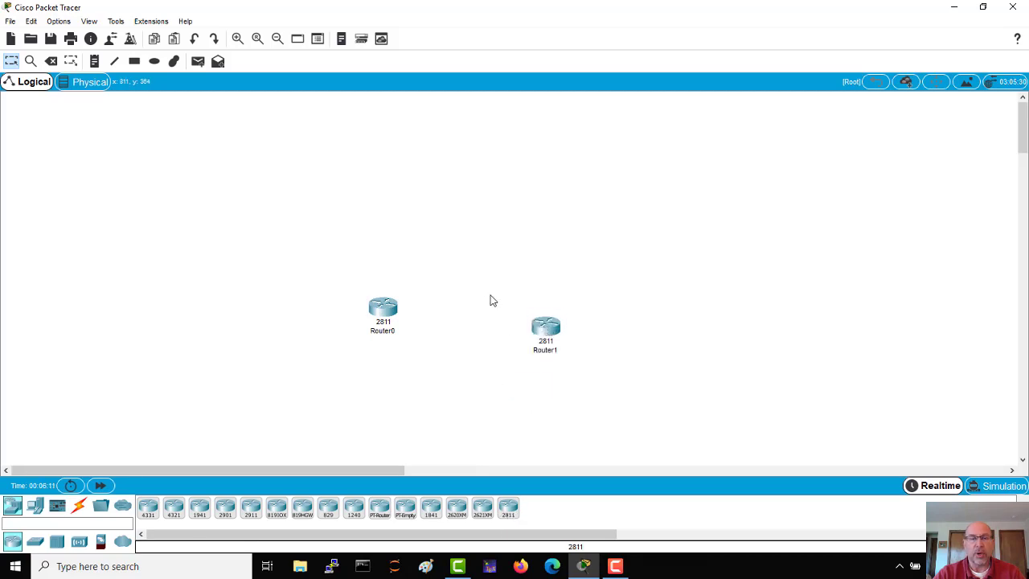
drag(381, 315, 305, 267)
drag(549, 333, 600, 275)
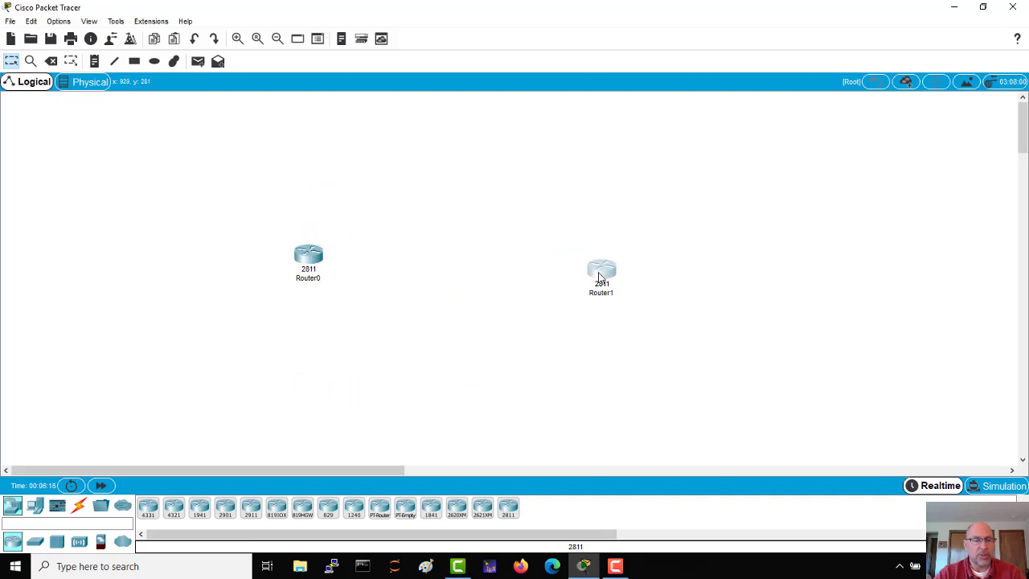
Step: Add two 2960 switches below the routers and spread the devices apart
click(38, 544)
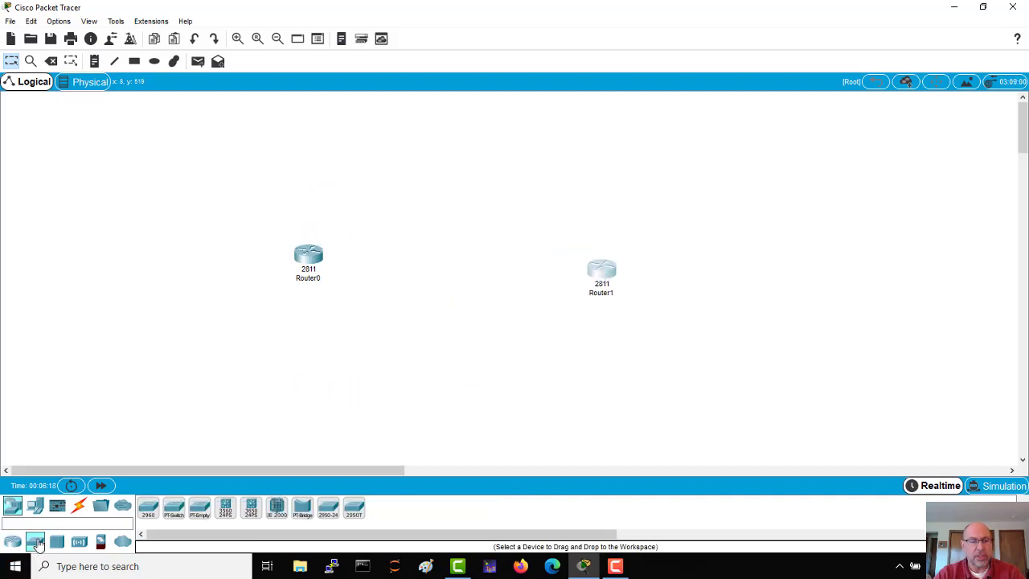
click(148, 508)
click(405, 334)
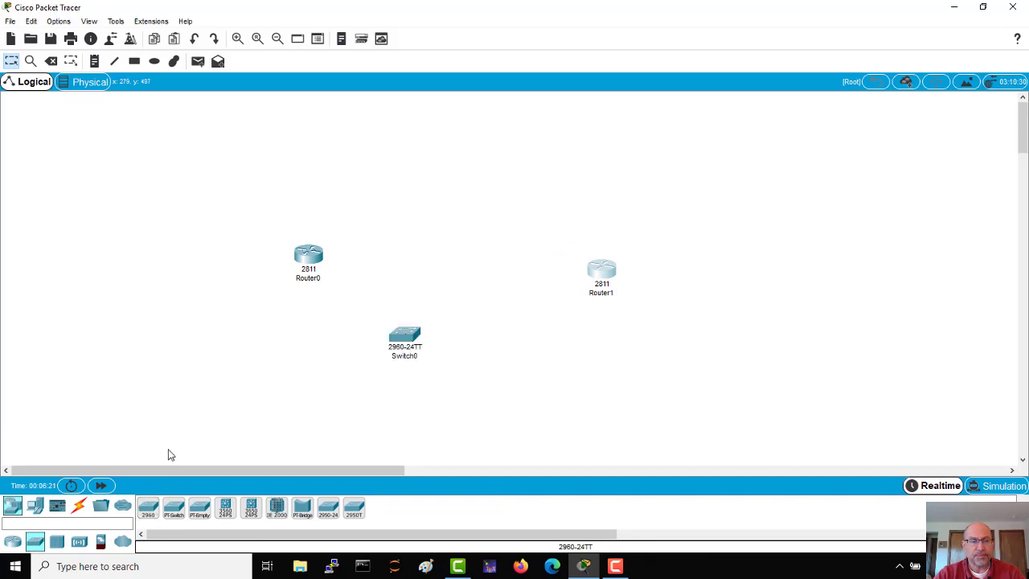
click(148, 508)
click(470, 350)
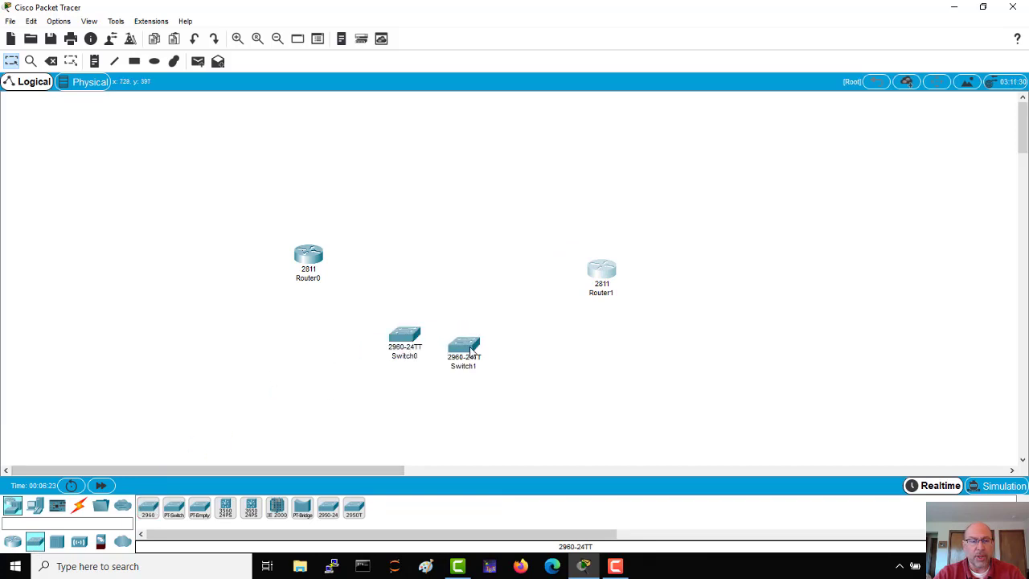
drag(316, 259, 264, 246)
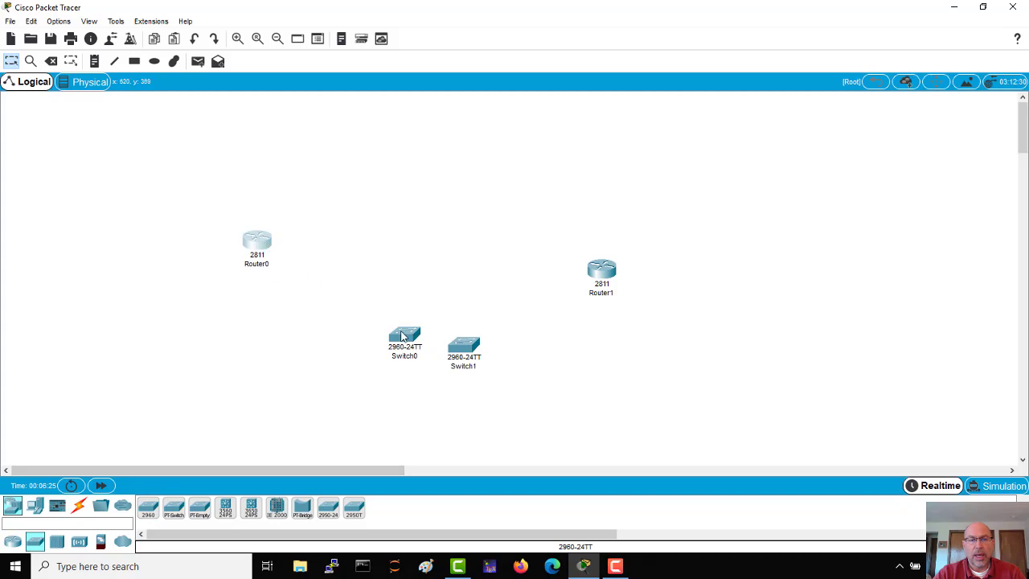
drag(404, 338, 374, 322)
drag(464, 347, 517, 322)
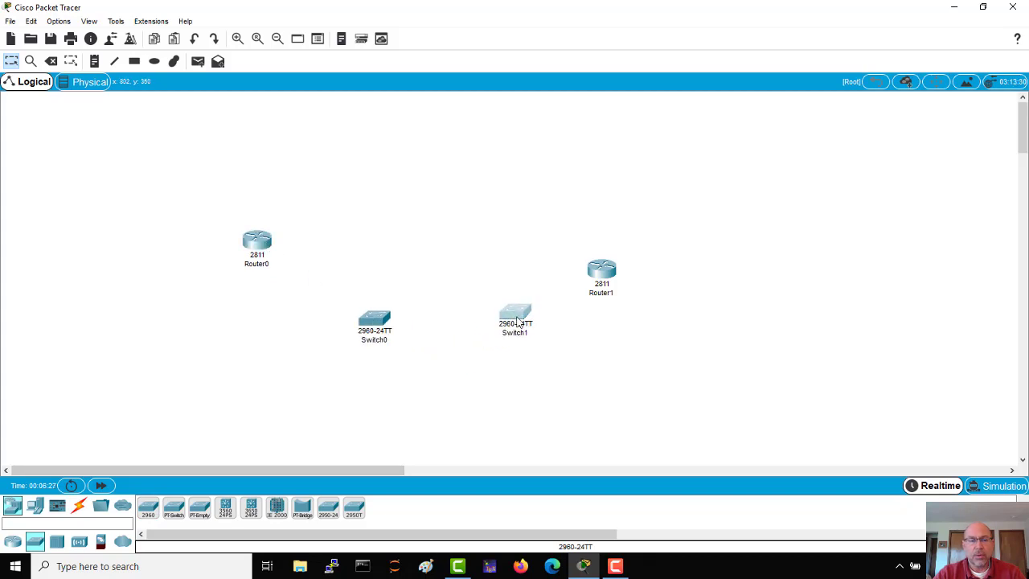
Step: Place PC0 at the lower left and PC1 at the lower right
click(44, 513)
drag(148, 506, 245, 428)
drag(148, 506, 601, 425)
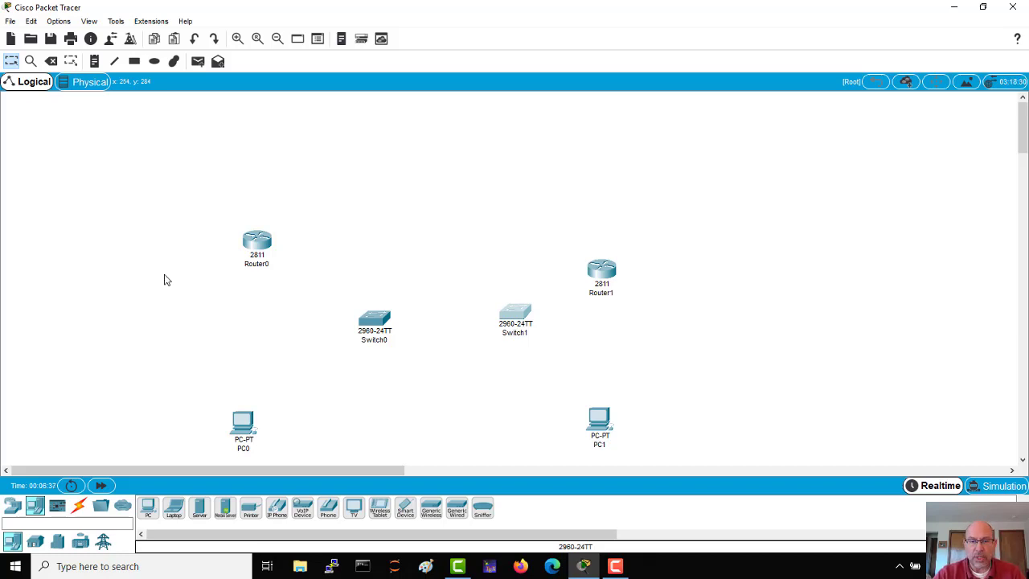
Step: Delete Switch0, Router0 and PC0 with the Delete tool
click(515, 318)
click(676, 90)
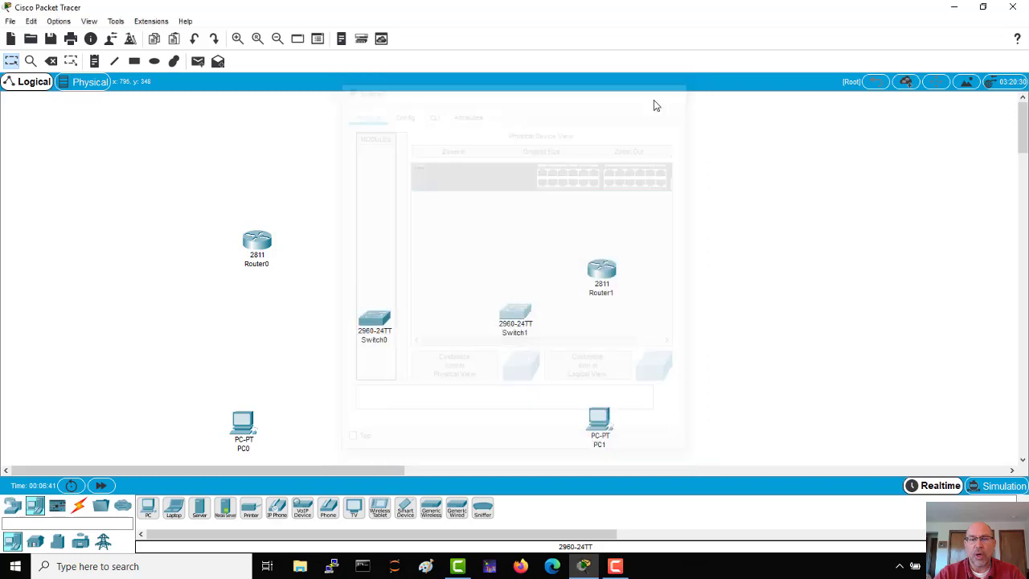
drag(341, 290, 433, 359)
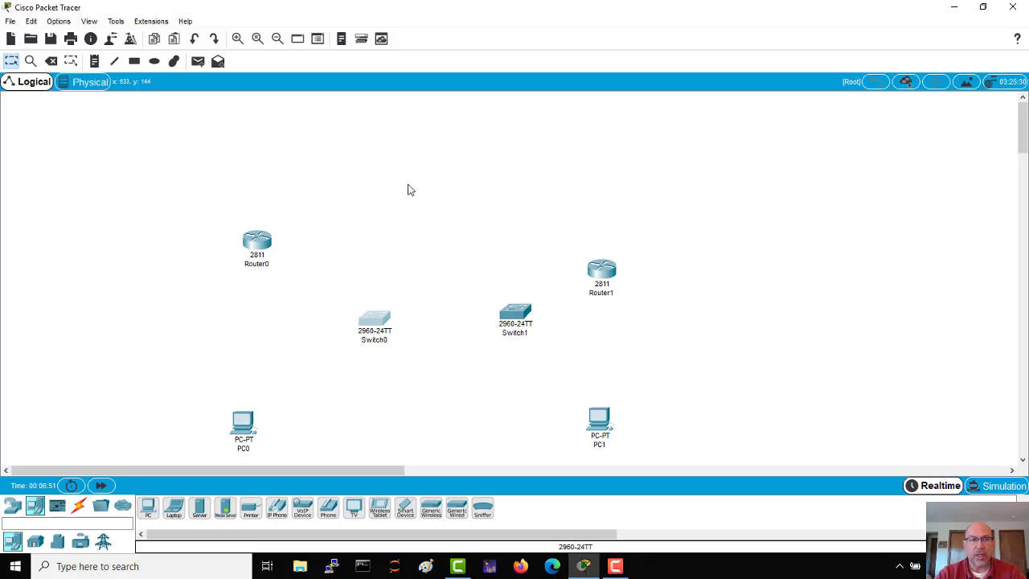
click(51, 61)
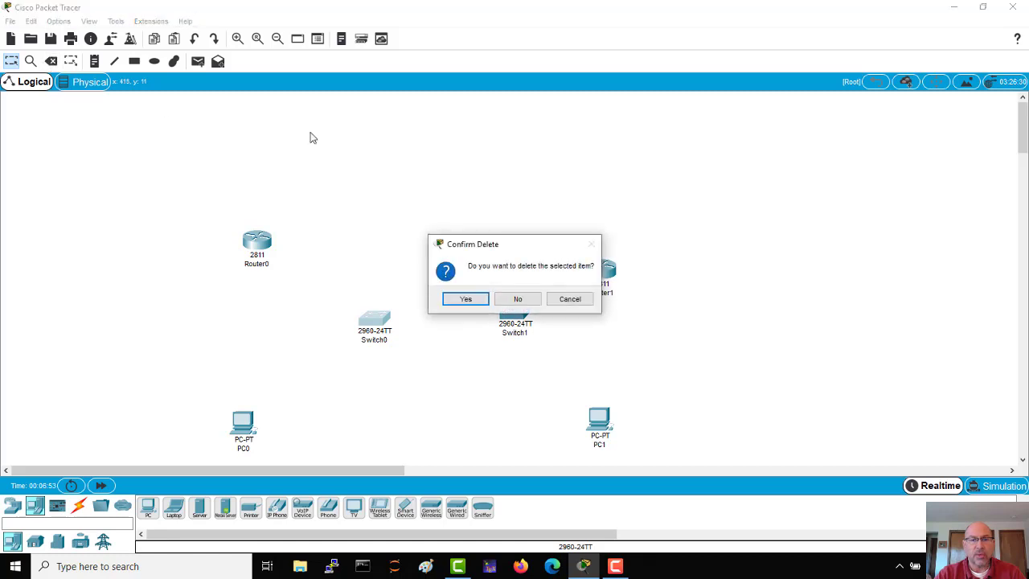
click(464, 299)
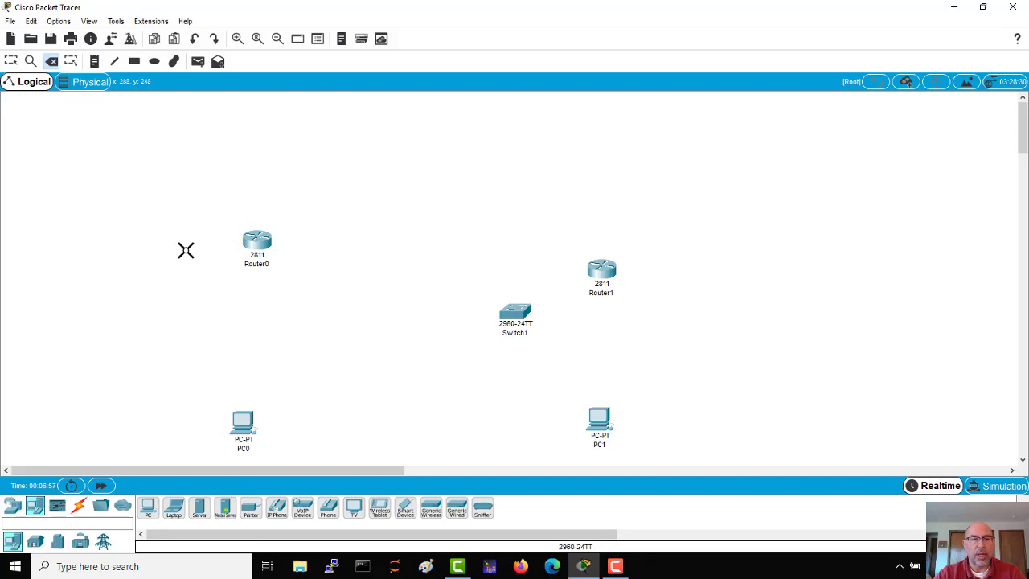
click(257, 240)
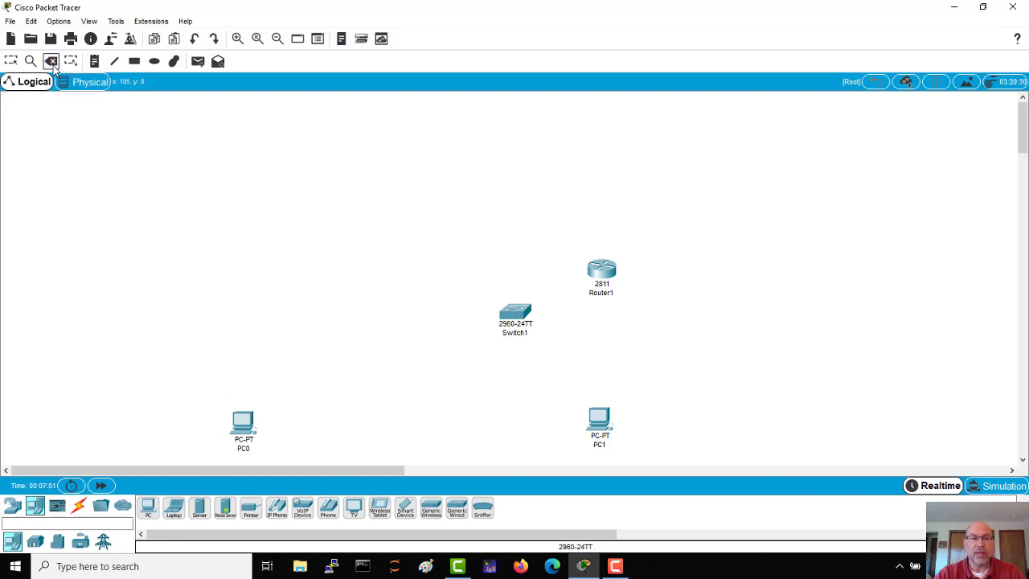
click(242, 422)
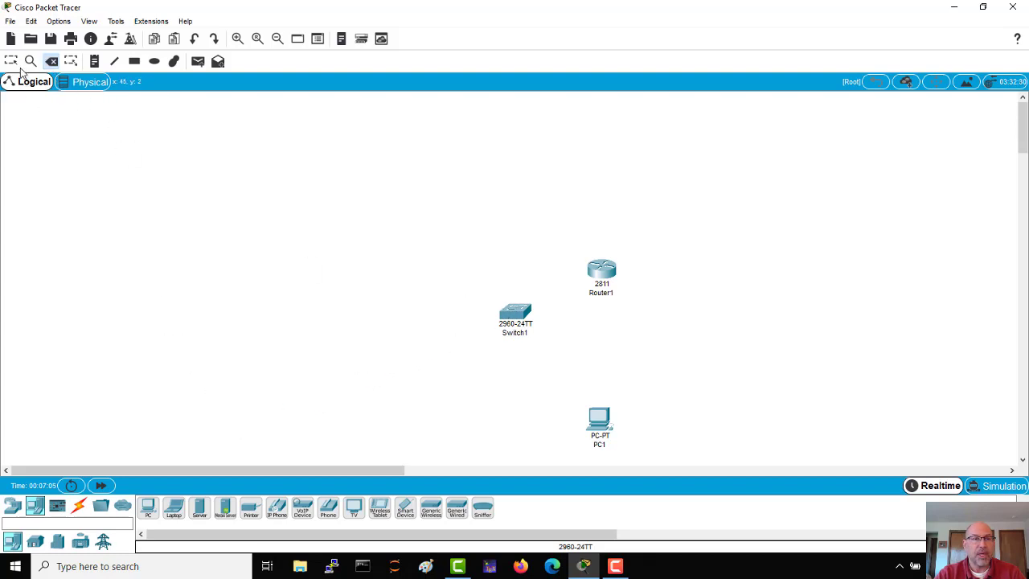
click(13, 63)
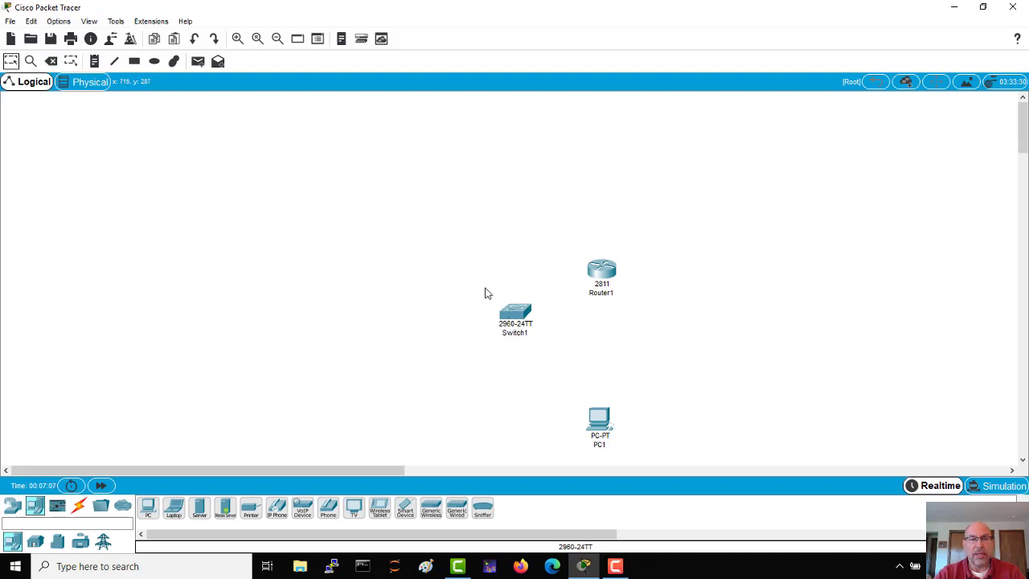
Step: Delete Switch1 and Router1 together, confirming Yes in the Confirm Delete dialog
click(519, 315)
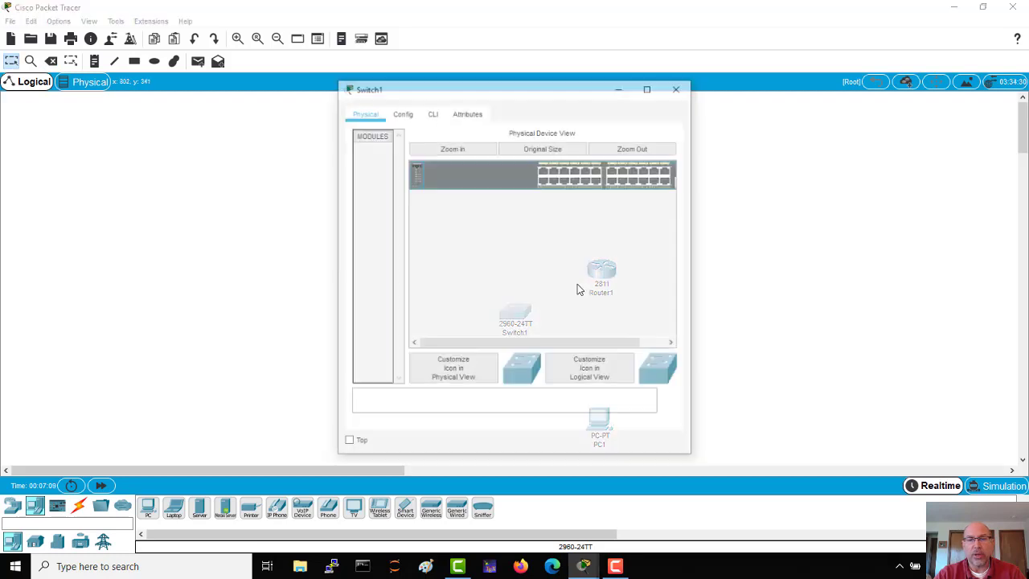
click(682, 88)
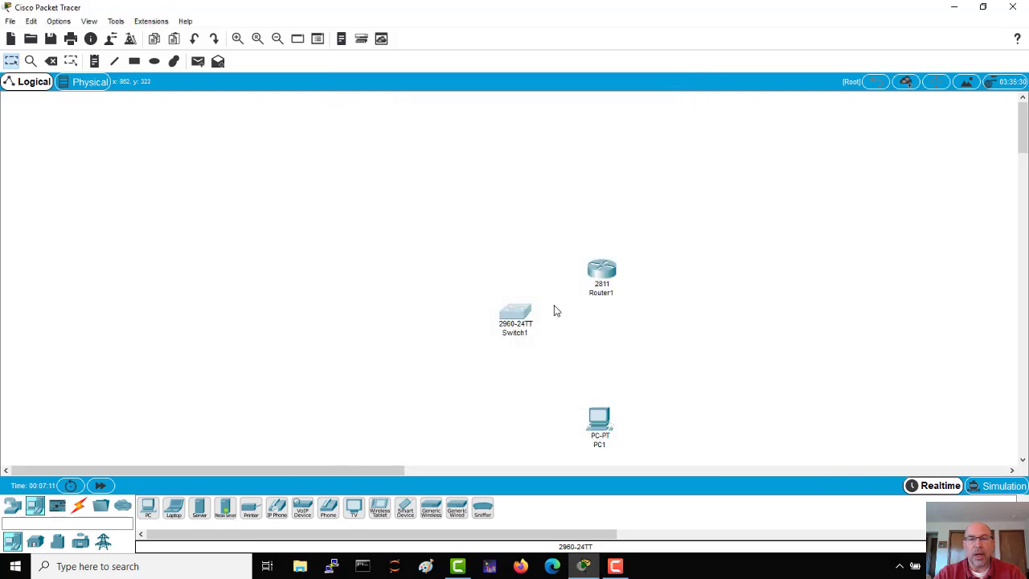
click(469, 241)
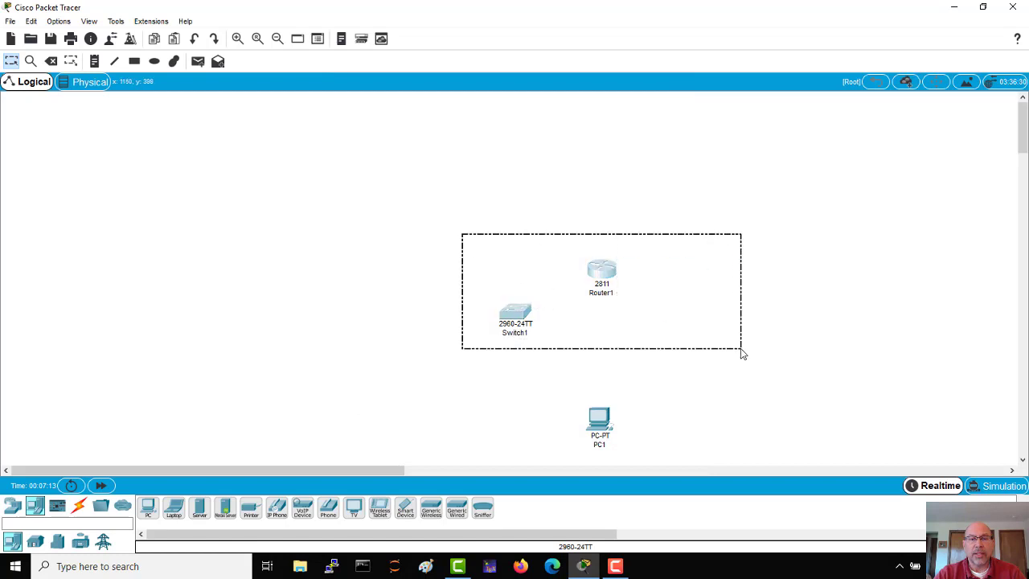
click(51, 62)
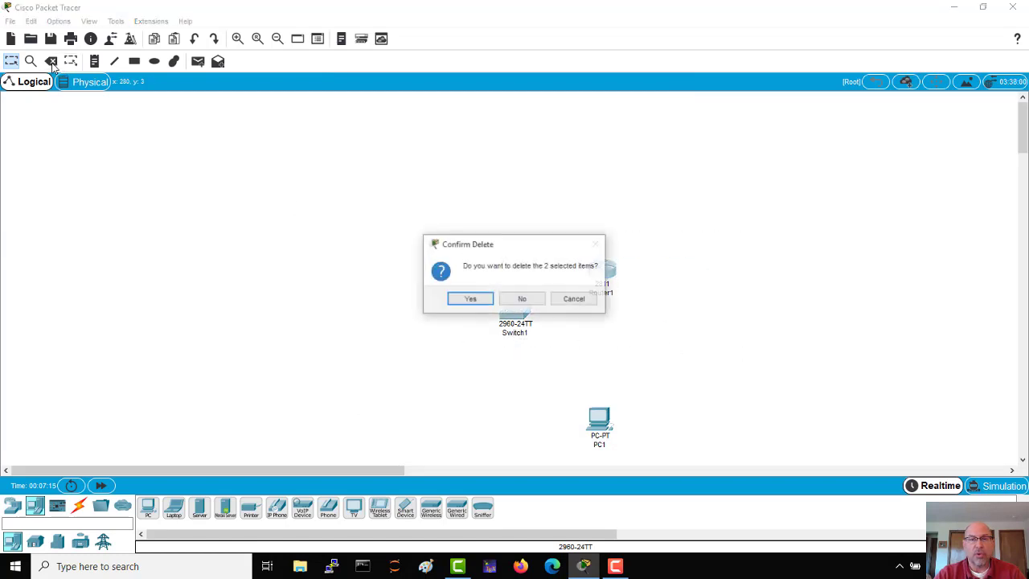
click(470, 299)
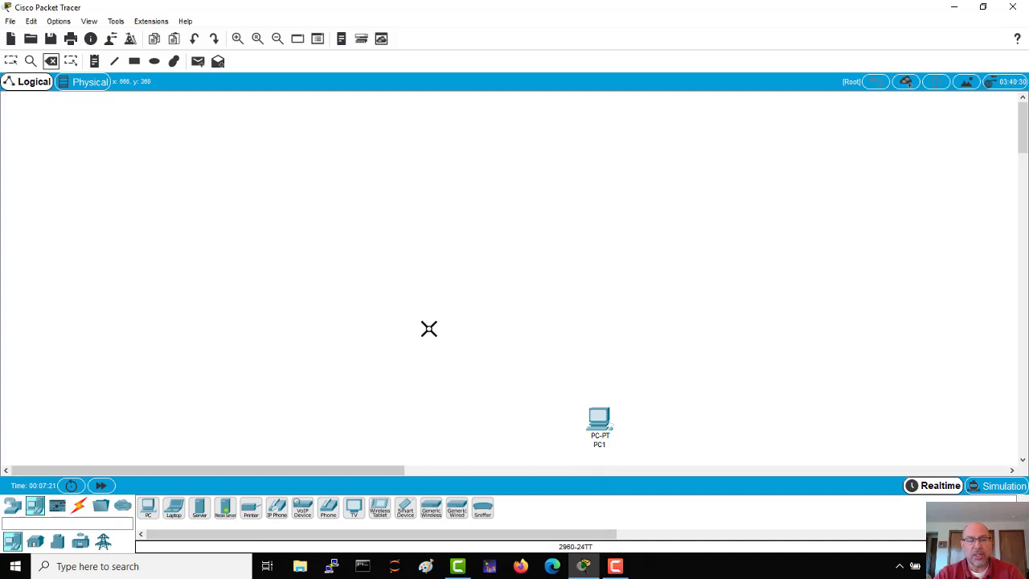
Step: Move PC1 up and add a second PC, PC2, to its left
key(Escape)
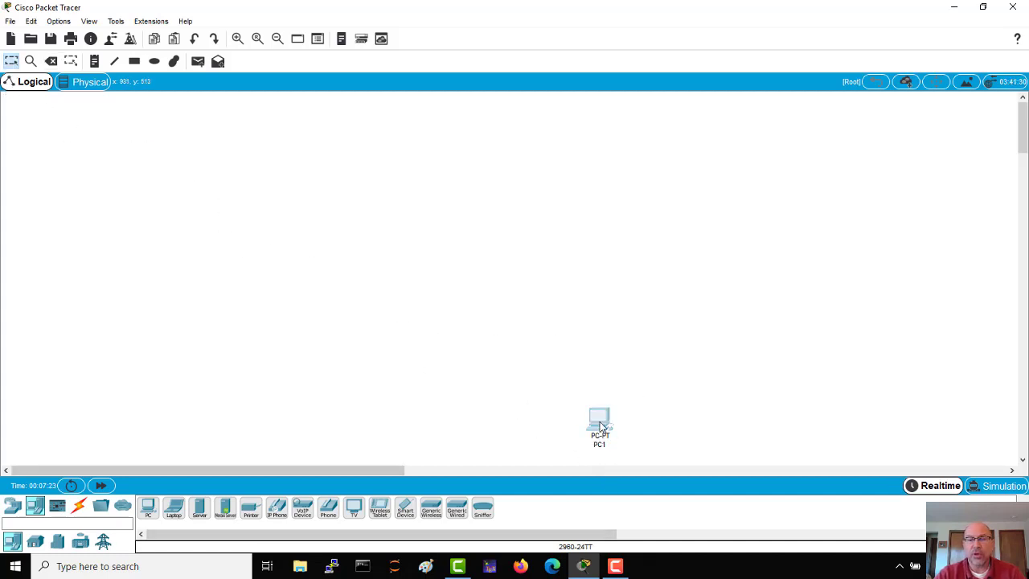
drag(600, 422, 609, 271)
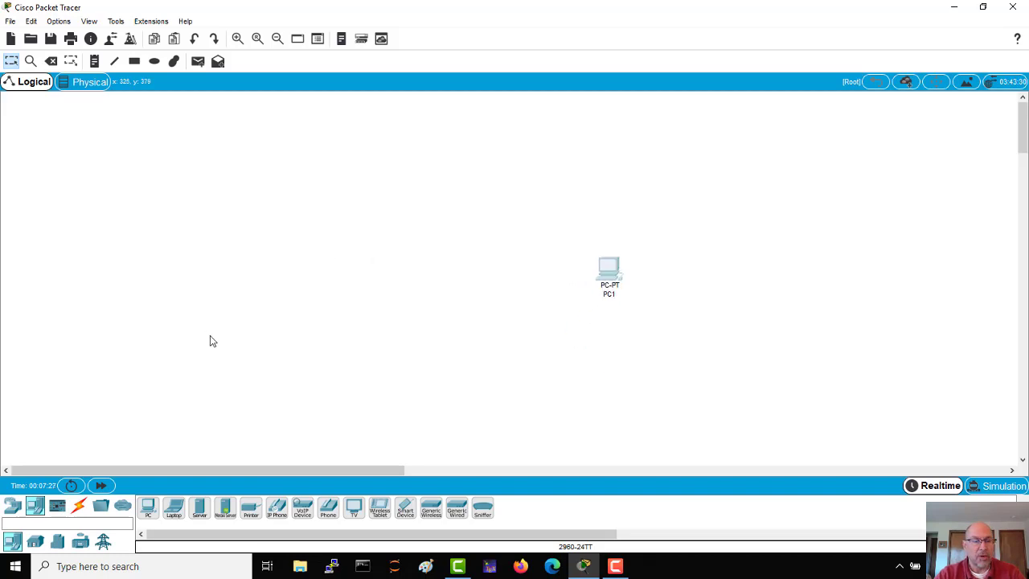
drag(148, 506, 326, 301)
Step: Add two 2960 switches below the PCs and a 2811 router between them
click(14, 511)
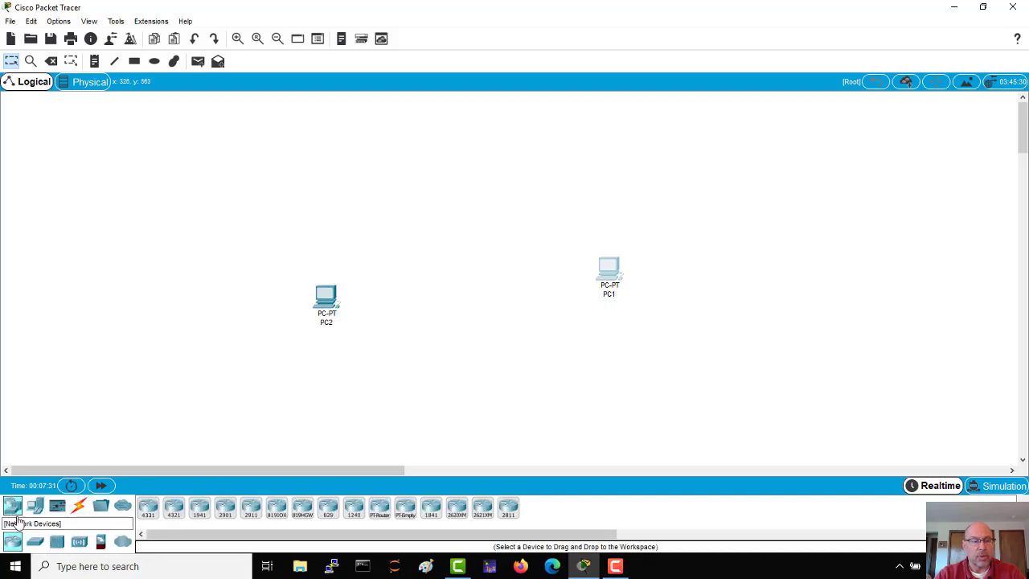
drag(38, 551, 366, 387)
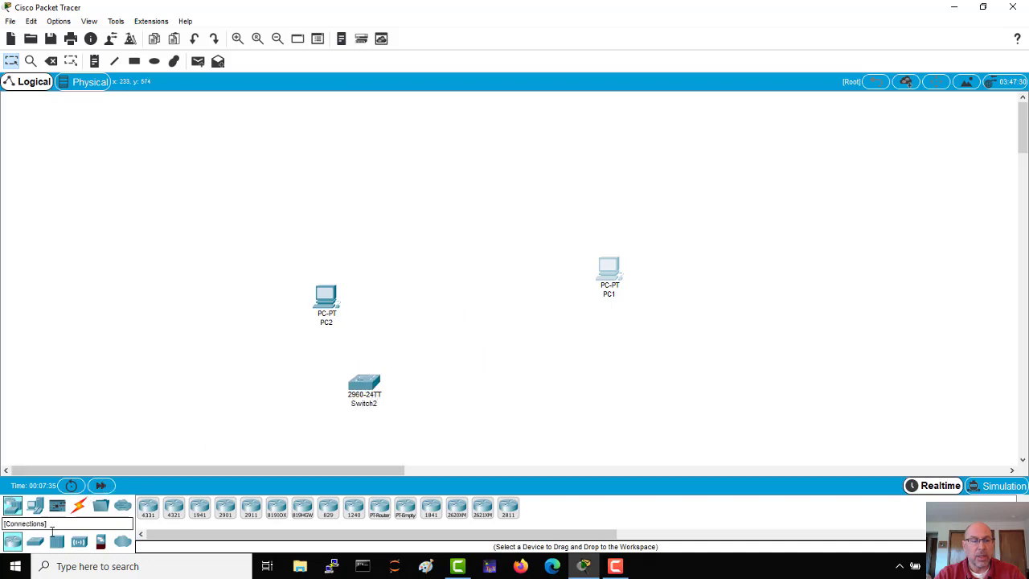
drag(35, 546, 567, 407)
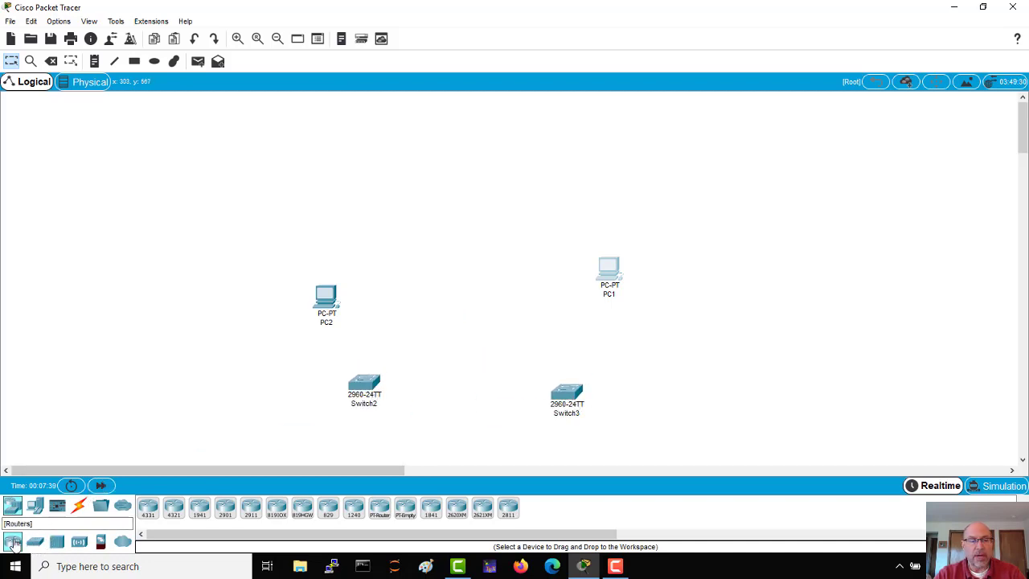
drag(12, 543, 462, 273)
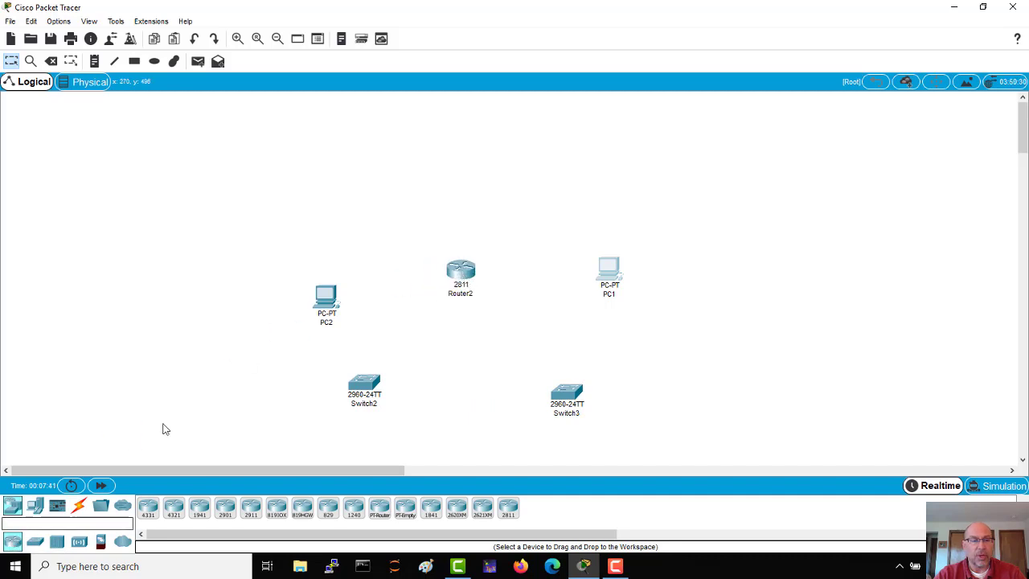
Step: Link PC2 FastEthernet0 to Switch2 FastEthernet0/1 with a copper straight-through cable
click(79, 505)
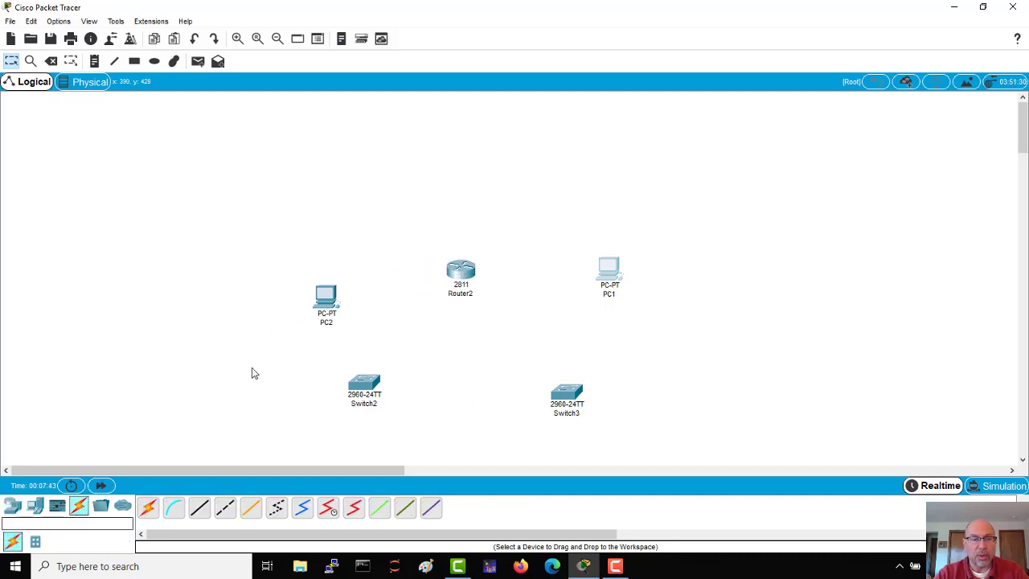
click(199, 508)
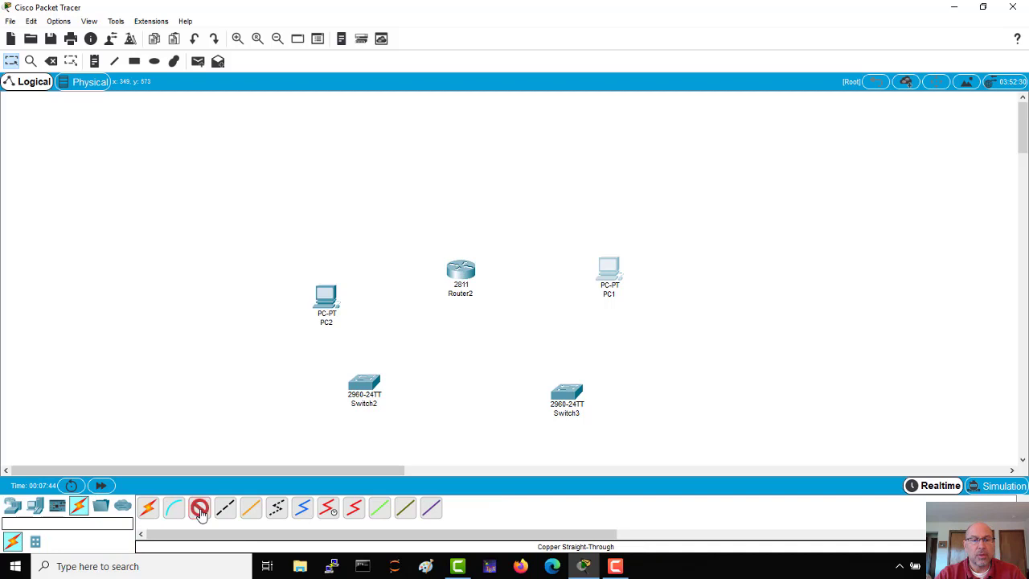
click(328, 301)
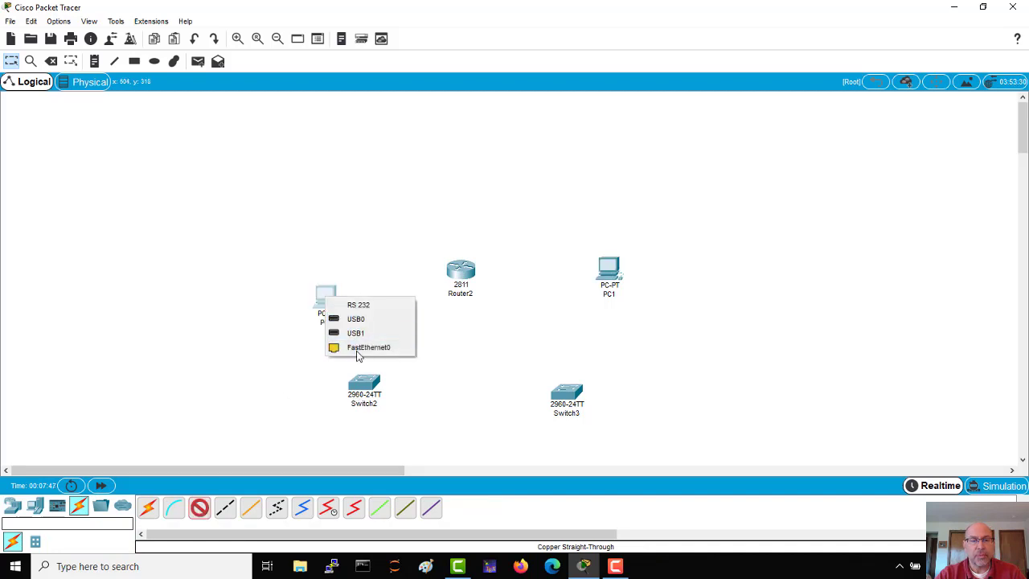
click(285, 307)
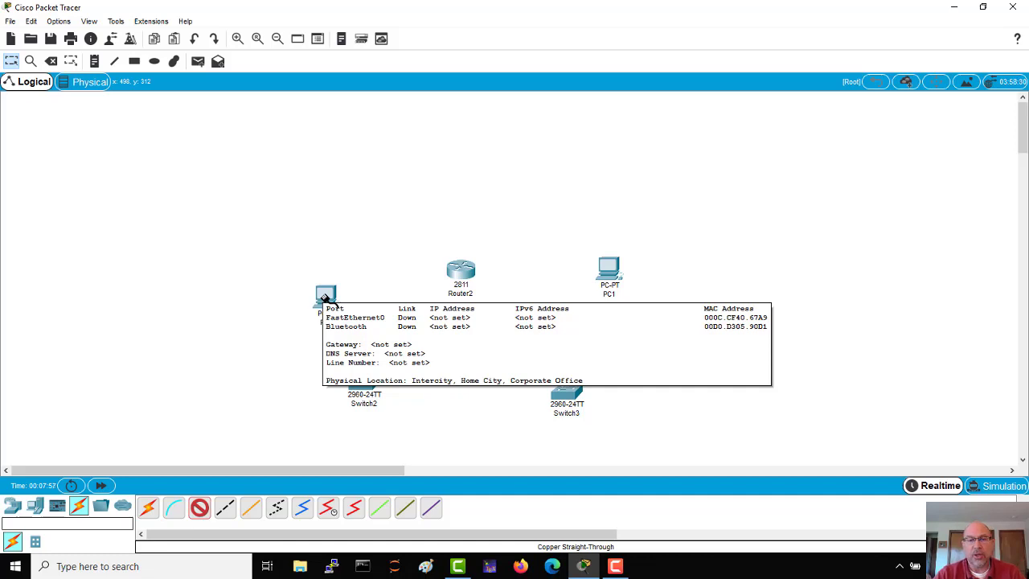
click(325, 297)
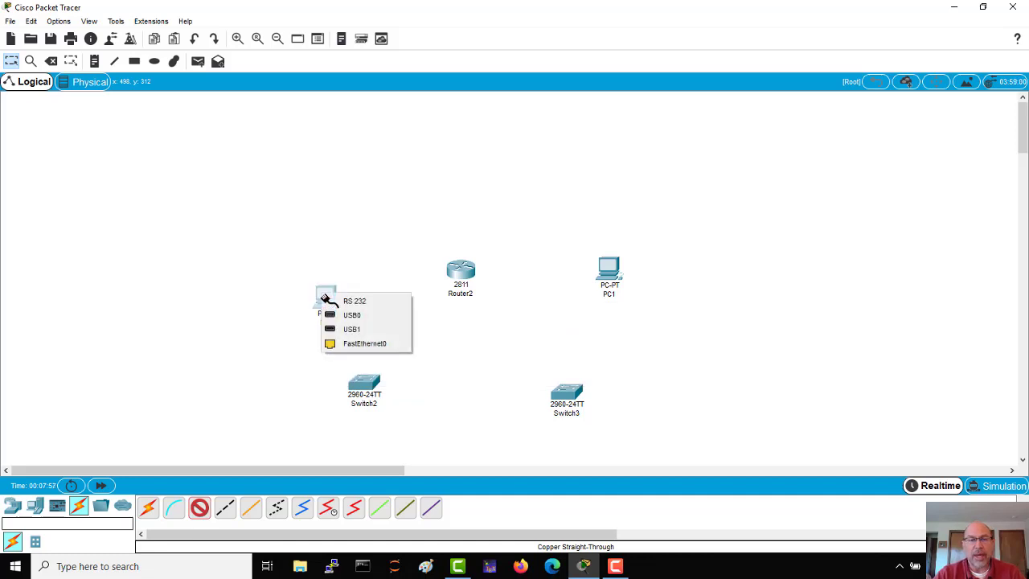
click(360, 344)
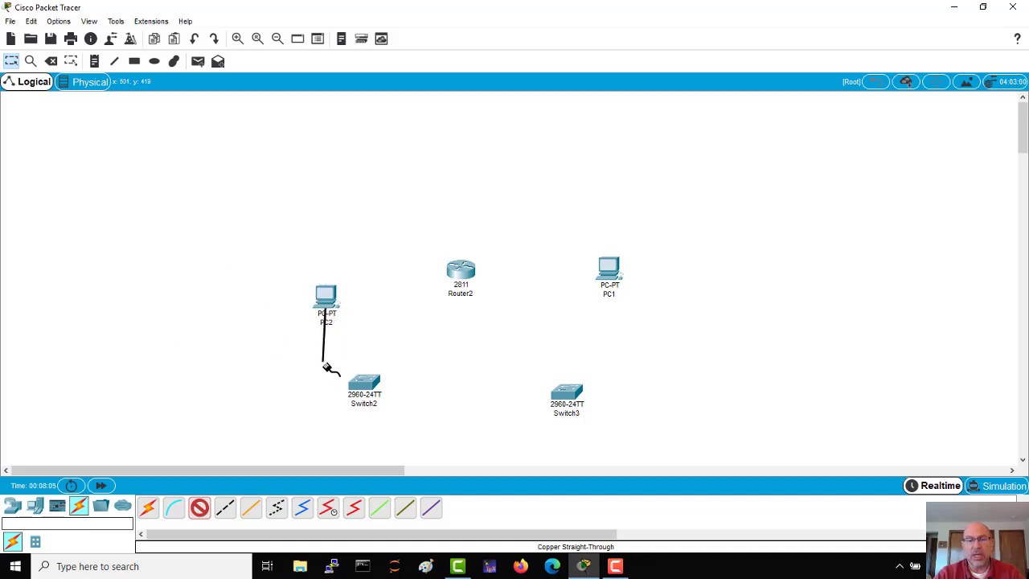
click(361, 384)
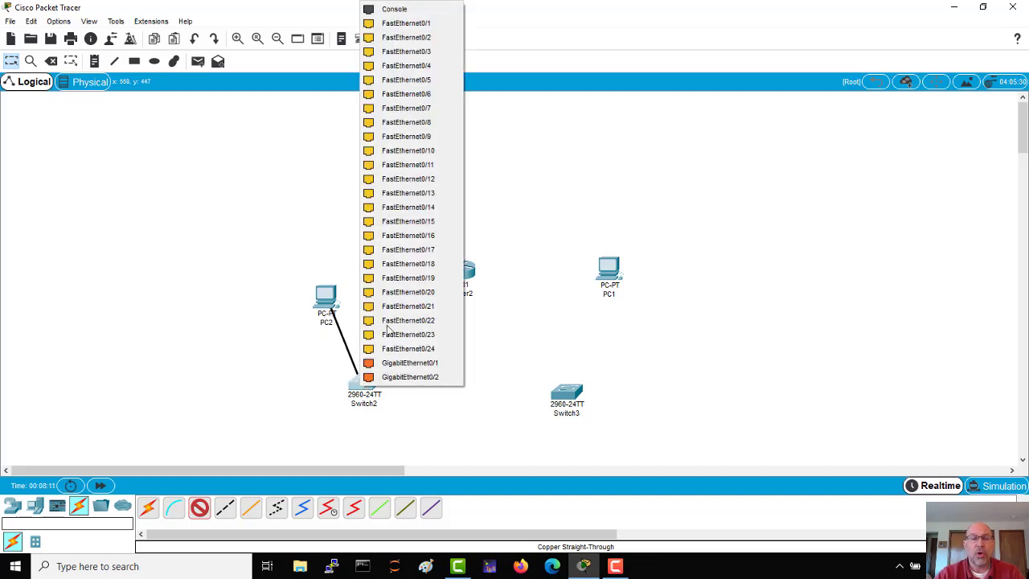
click(399, 24)
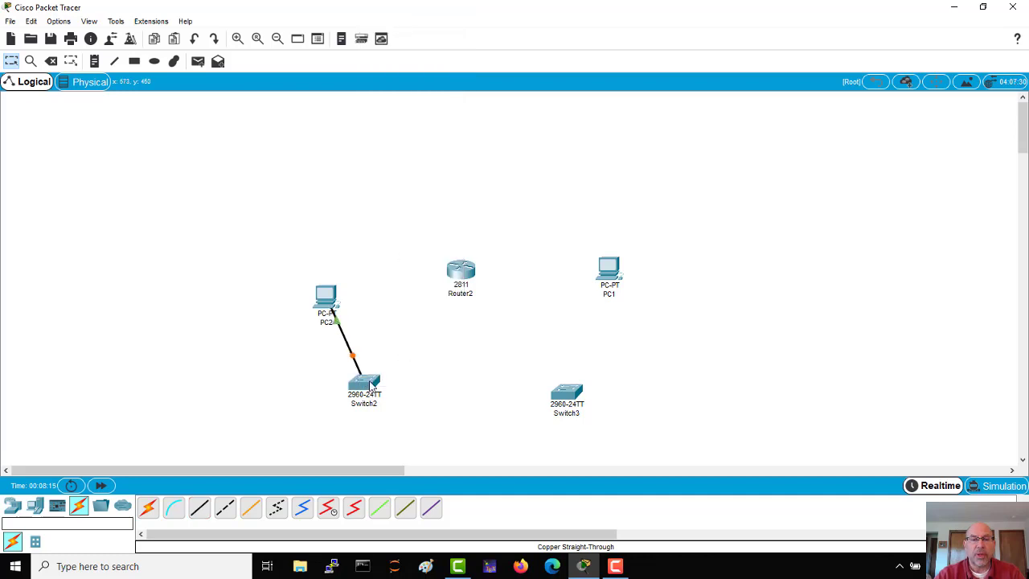
click(199, 508)
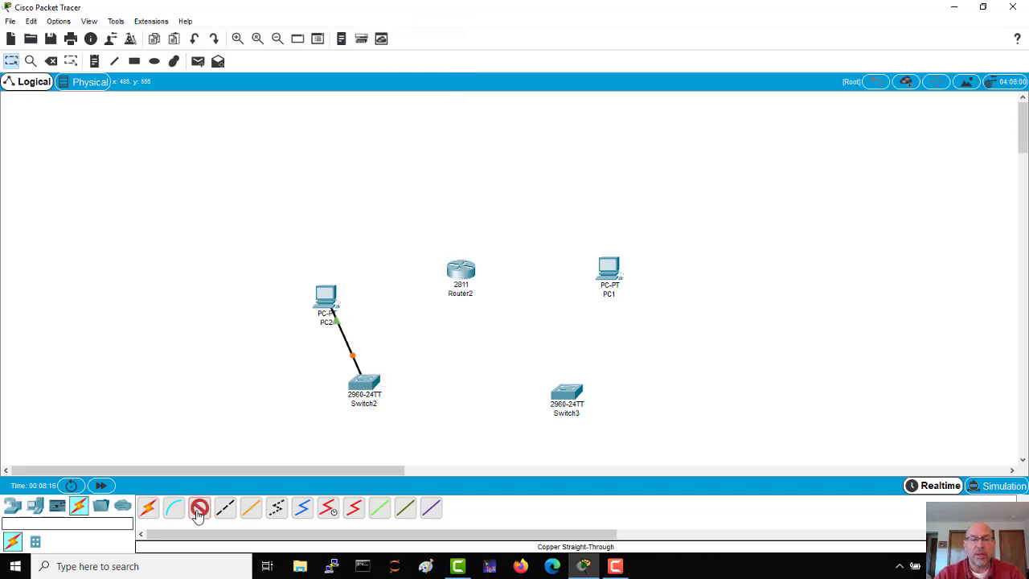
click(369, 389)
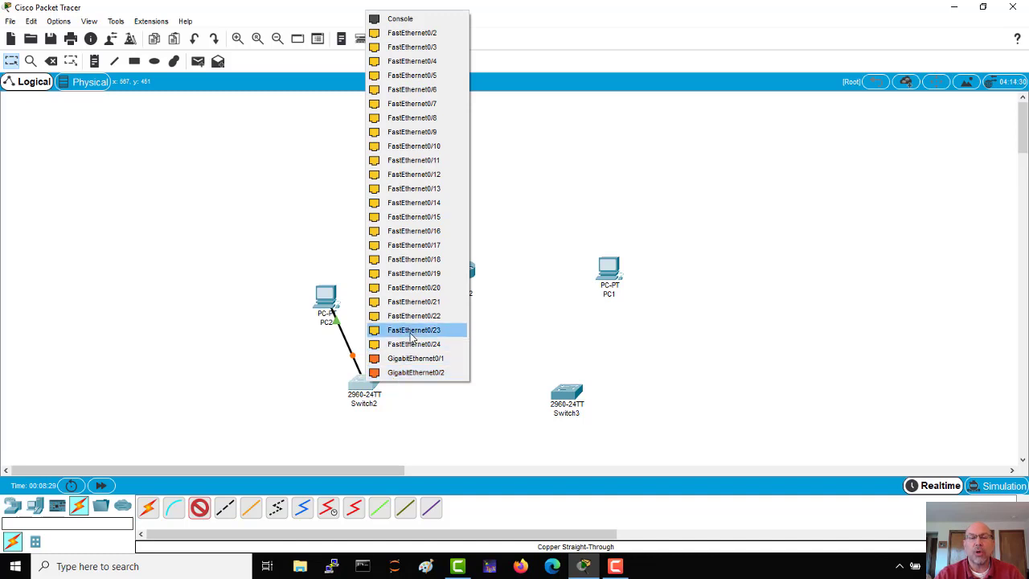
Step: Connect Switch2 FastEthernet0/24 to Router2 FastEthernet0/0
click(412, 344)
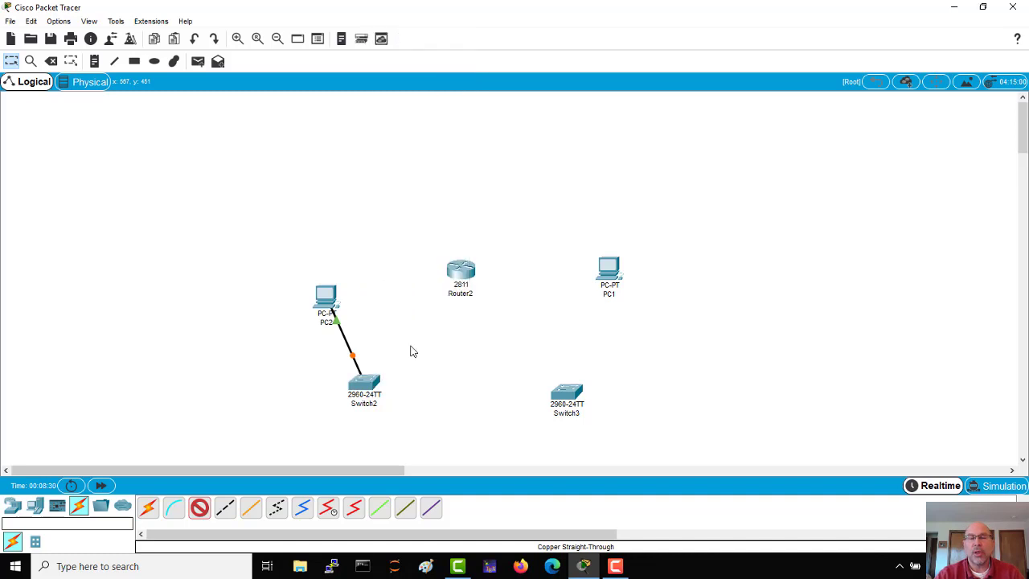
click(460, 273)
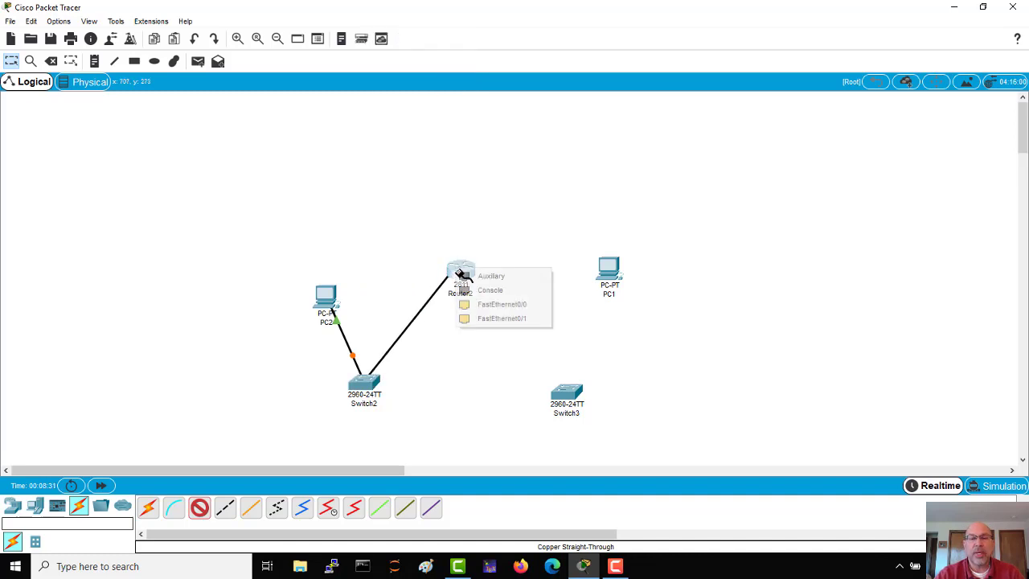
click(502, 306)
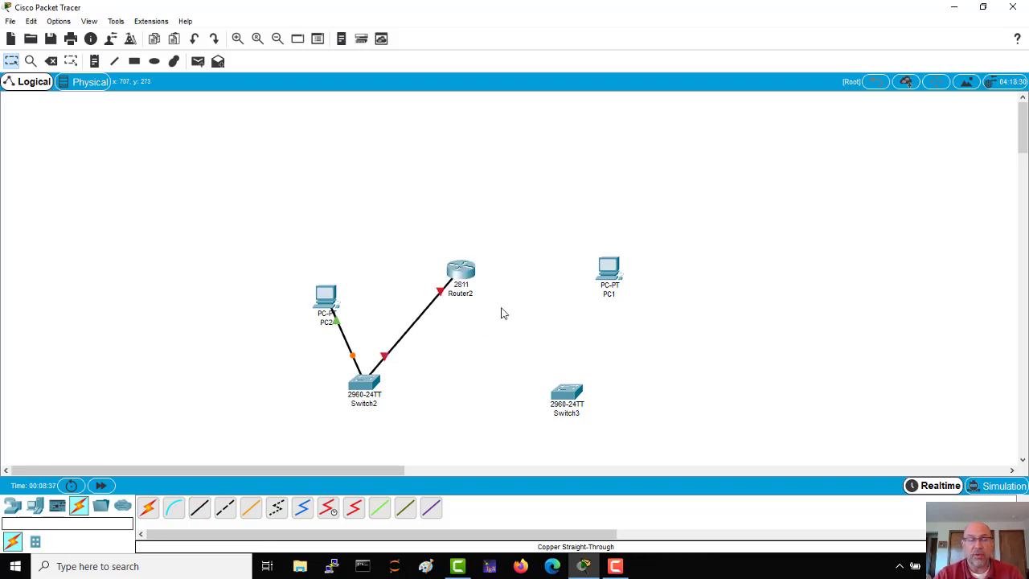
Step: Cable Router2 FastEthernet0/1 to Switch3 FastEthernet0/24 with copper straight-through
click(205, 503)
click(472, 274)
click(482, 309)
click(567, 394)
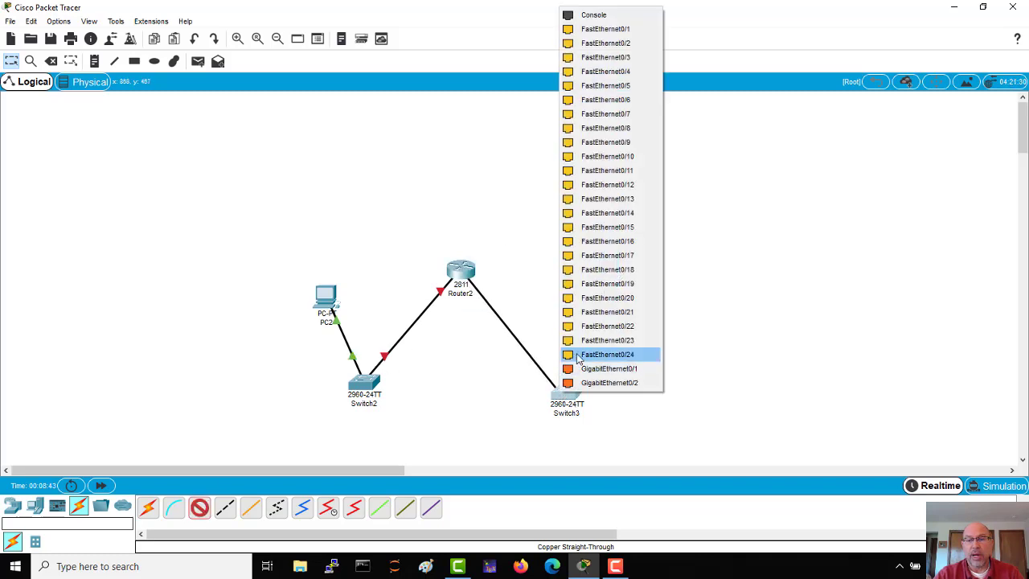
click(607, 355)
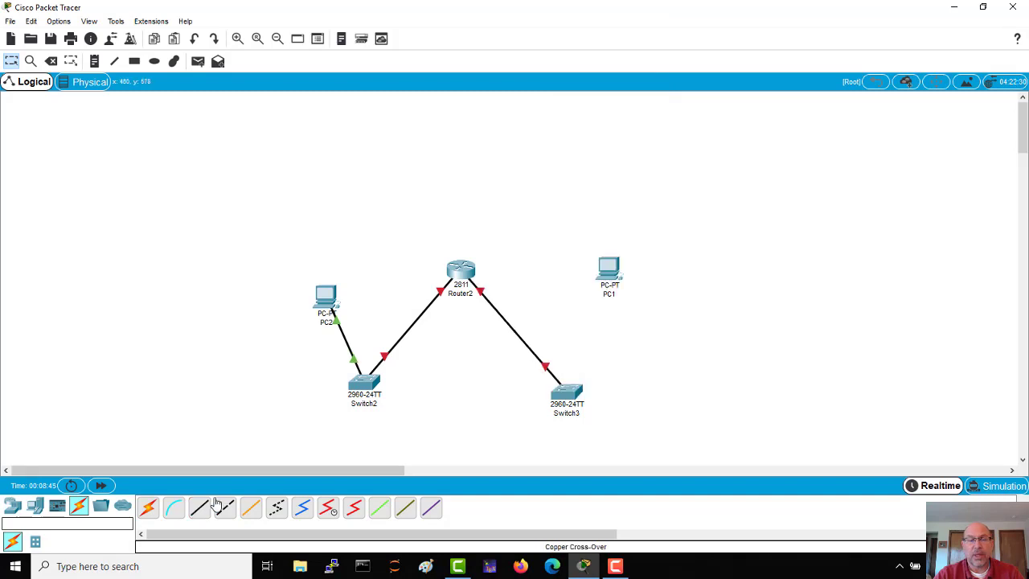
Step: Cable Switch3 FastEthernet0/1 to PC1 FastEthernet0 with copper straight-through
click(200, 508)
click(575, 392)
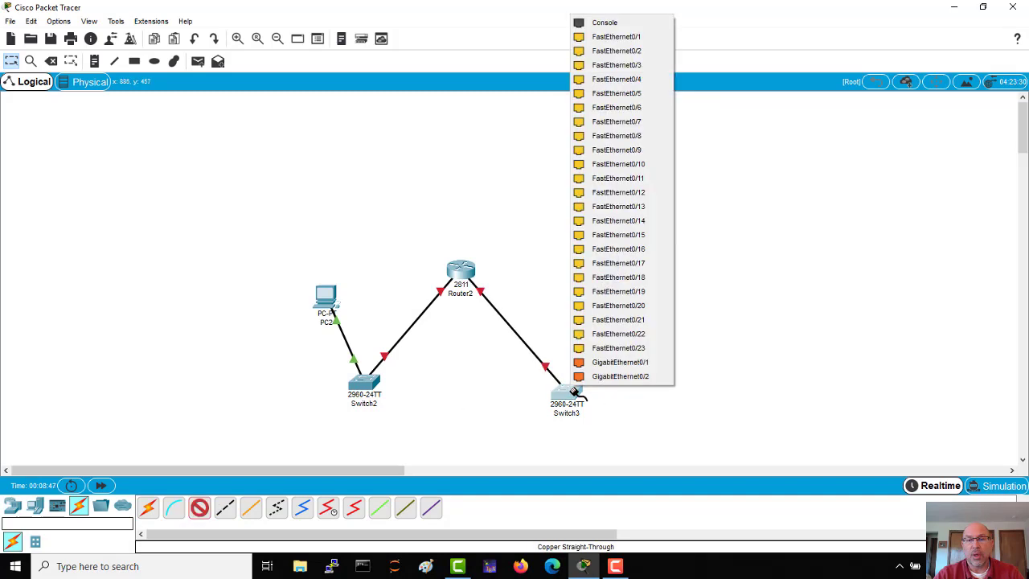
click(618, 37)
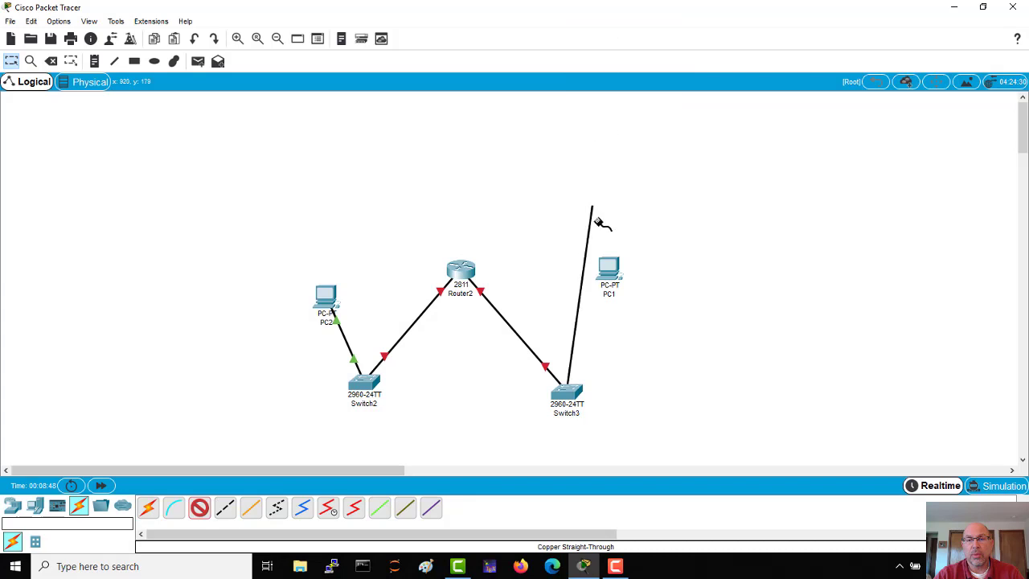
click(610, 267)
click(636, 318)
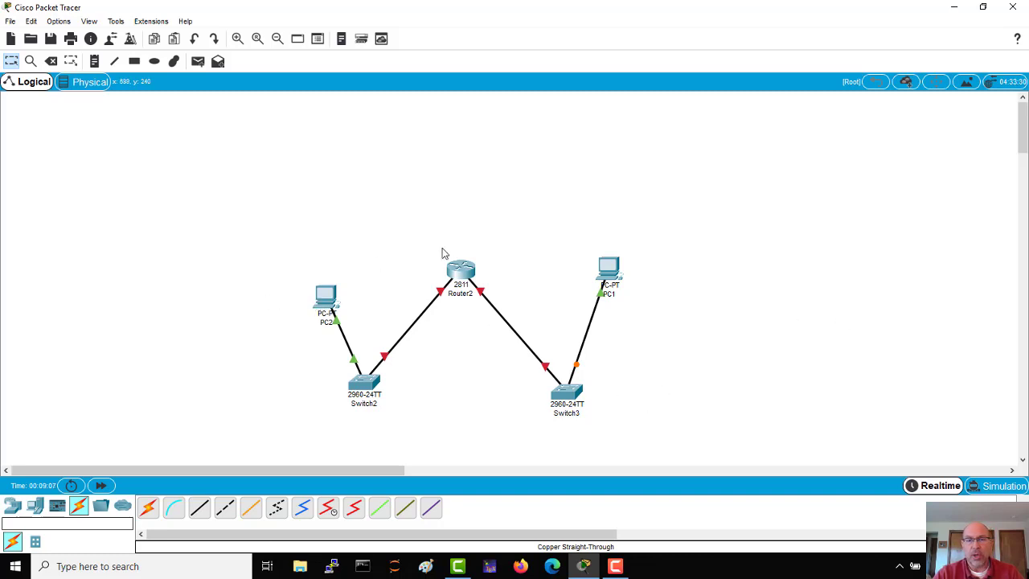
Step: Put Router2 on top, Switch2 and Switch3 either side, each PC beneath its switch
mouse_move(463, 275)
mouse_down()
mouse_move(499, 190)
mouse_move(474, 244)
mouse_move(563, 234)
mouse_move(779, 278)
mouse_move(432, 278)
mouse_move(456, 280)
mouse_up()
drag(355, 391, 386, 358)
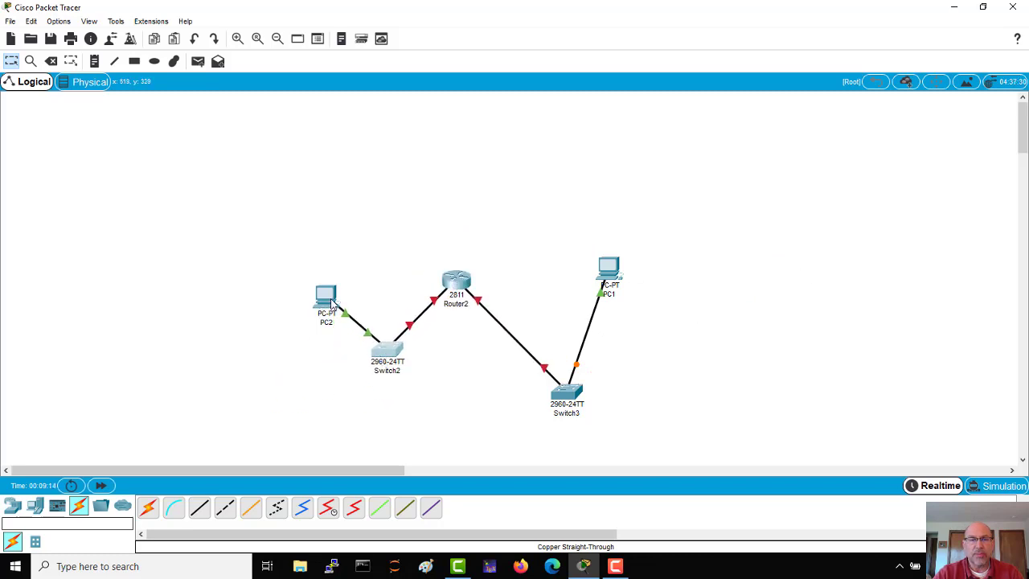
drag(328, 302, 383, 420)
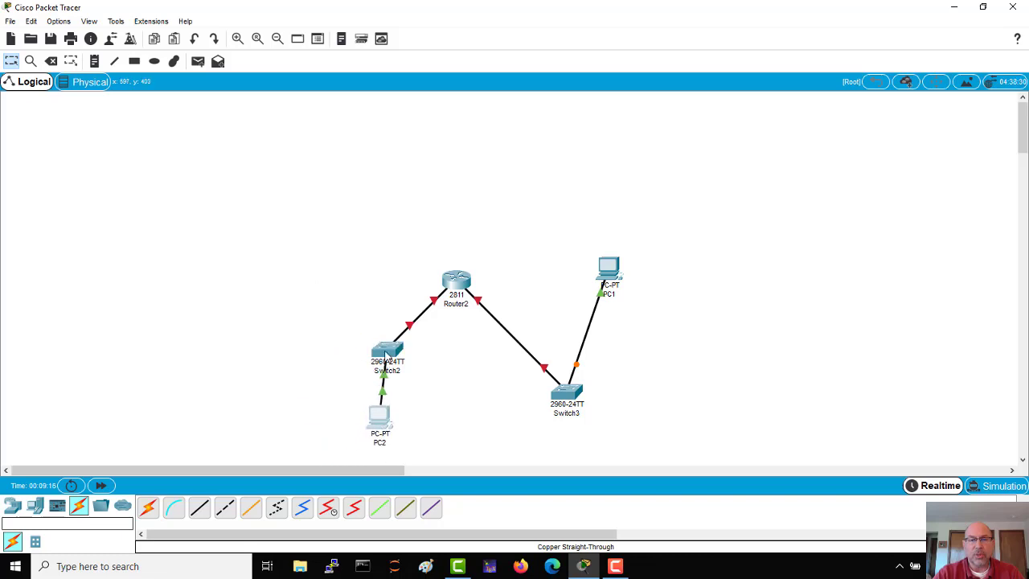
drag(387, 351, 340, 329)
drag(376, 424, 338, 419)
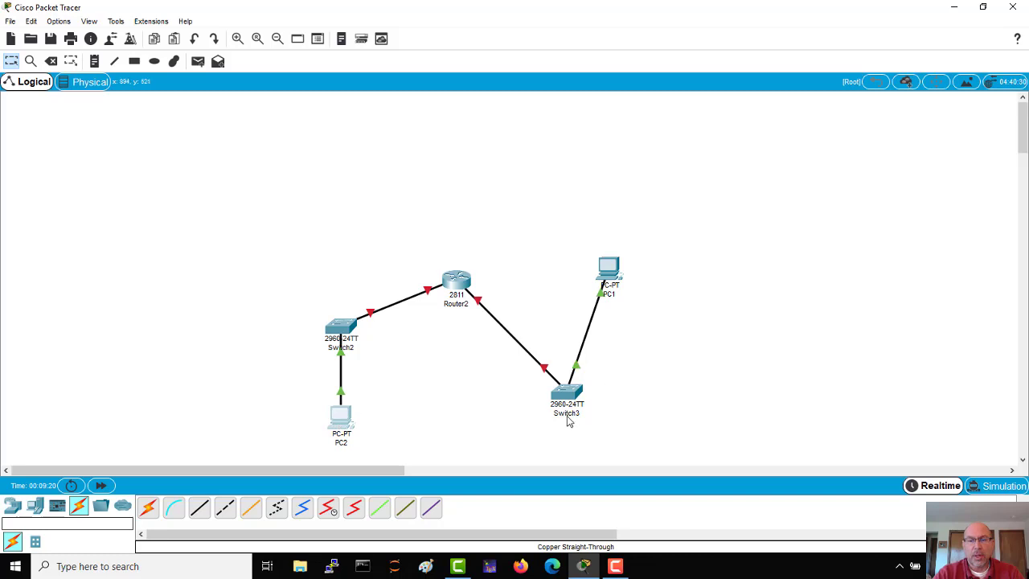
drag(568, 375, 568, 310)
mouse_move(608, 266)
mouse_down()
mouse_move(649, 382)
mouse_move(566, 415)
mouse_up()
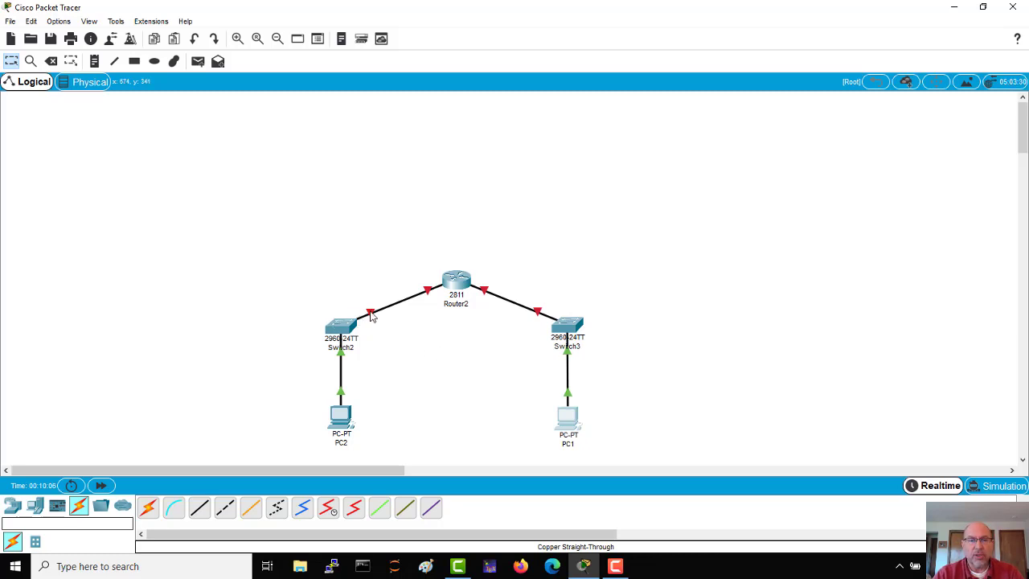
mouse_move(371, 315)
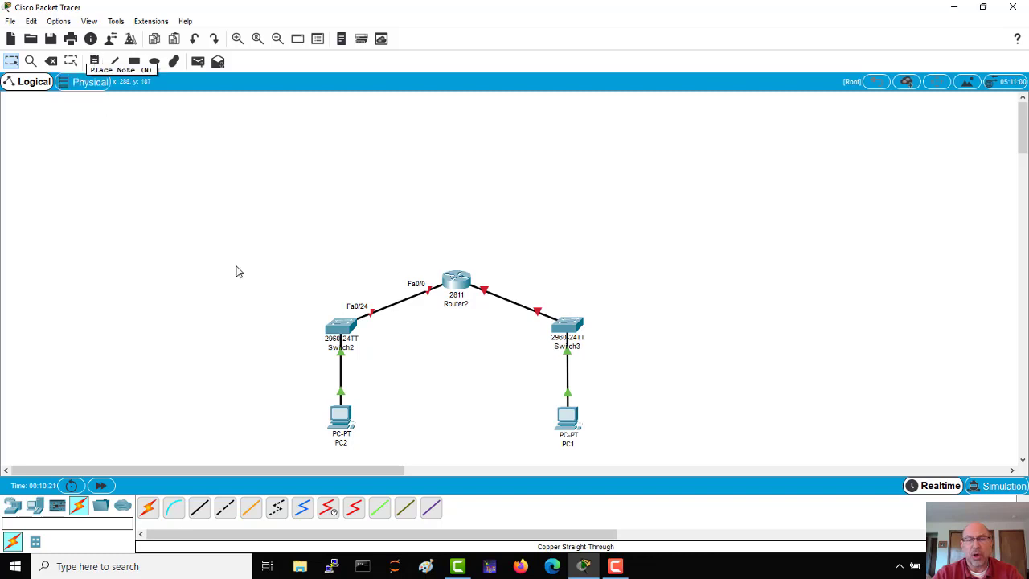
Step: Add a note reading 192.168.1.0/24 above the left switch
click(94, 62)
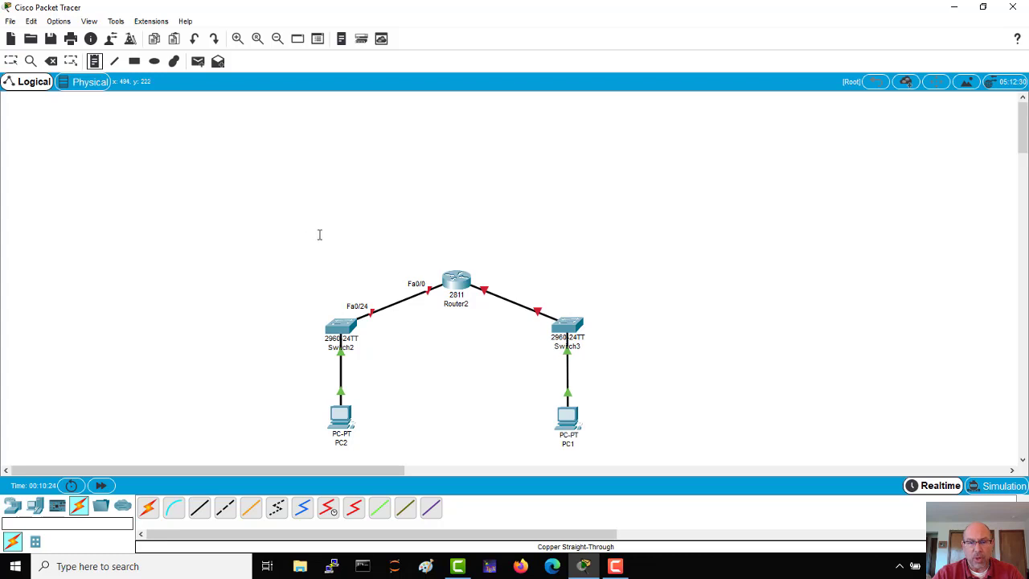
click(297, 219)
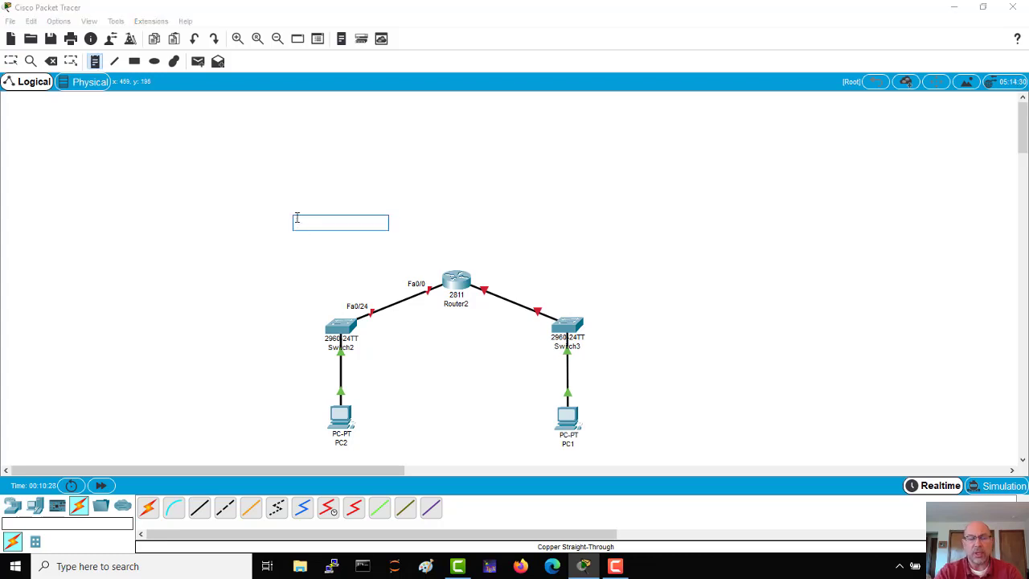
text(192.168.)
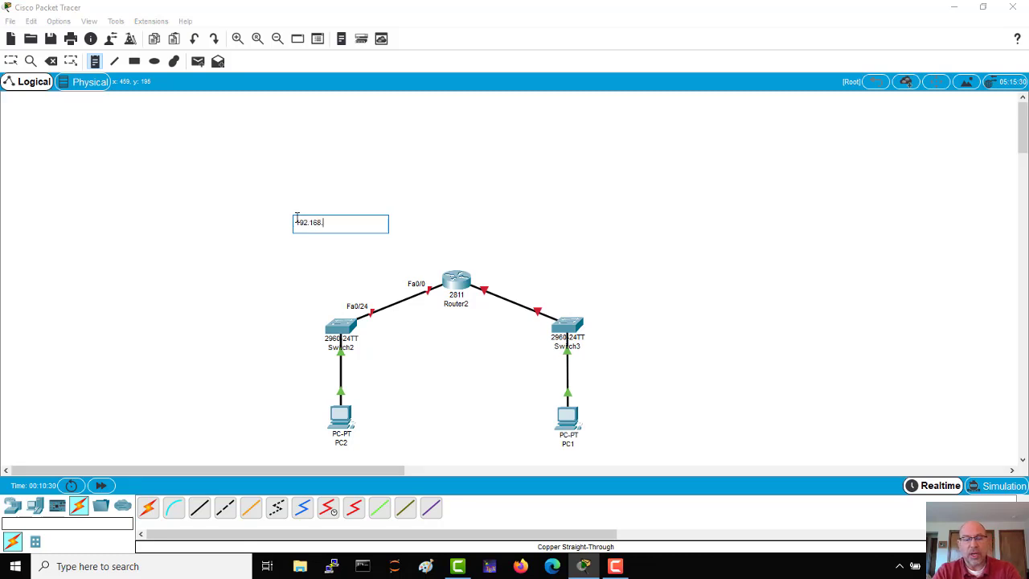
text(1.0/24)
click(475, 246)
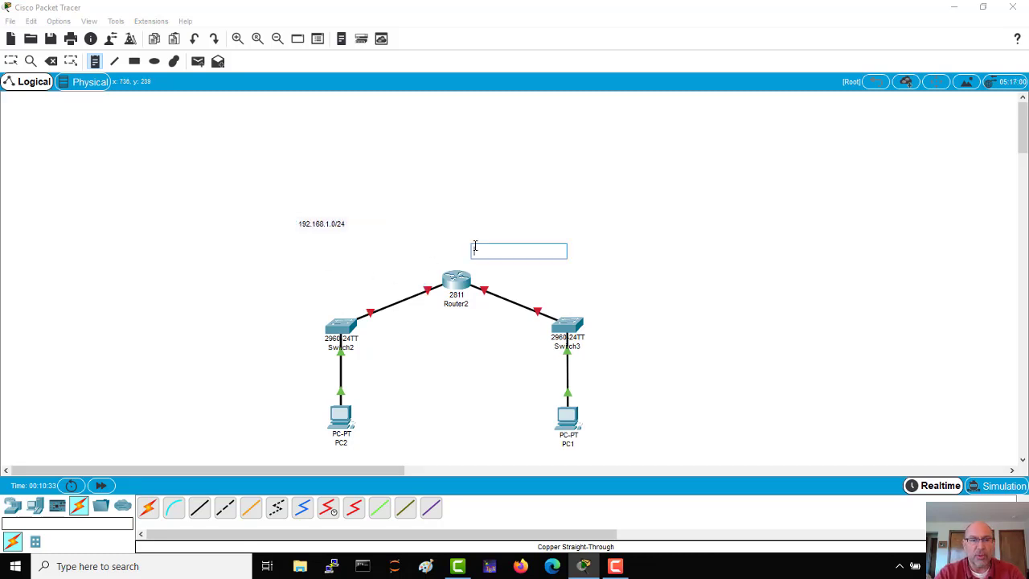
Step: Add a note reading 192.168.2.0/24 on the right side
click(518, 227)
text(192.168.2.0)
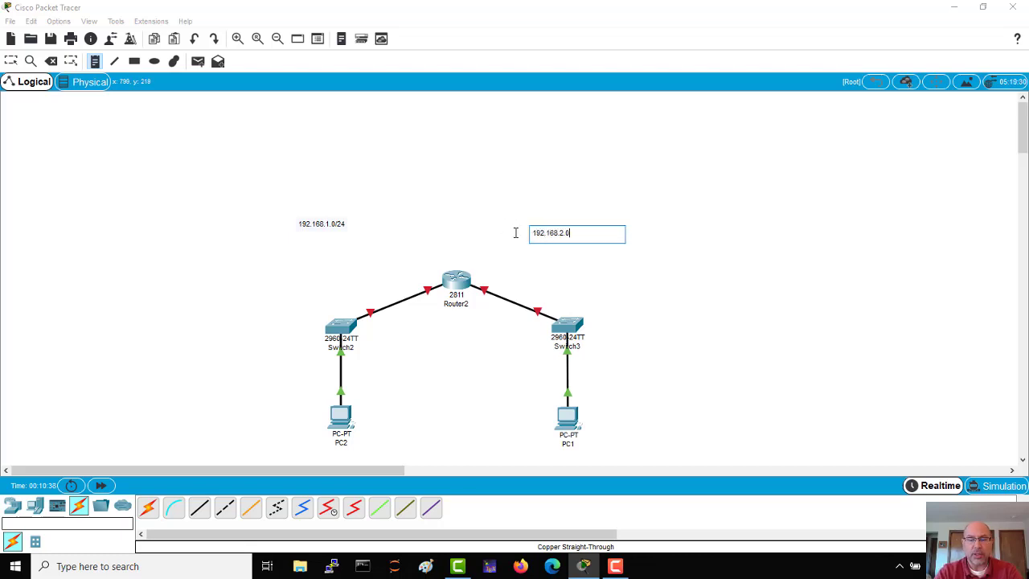
text(/24)
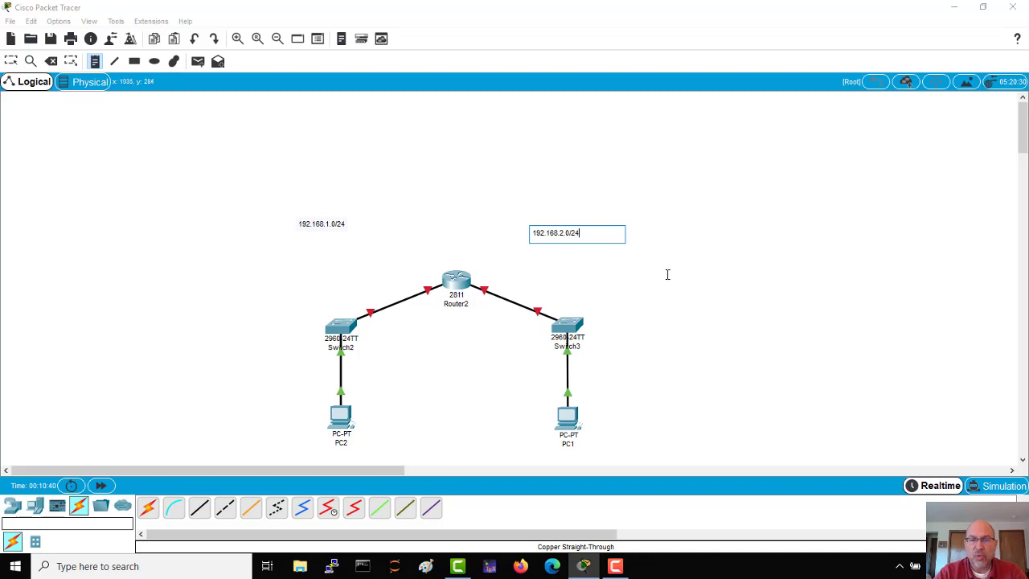
click(668, 275)
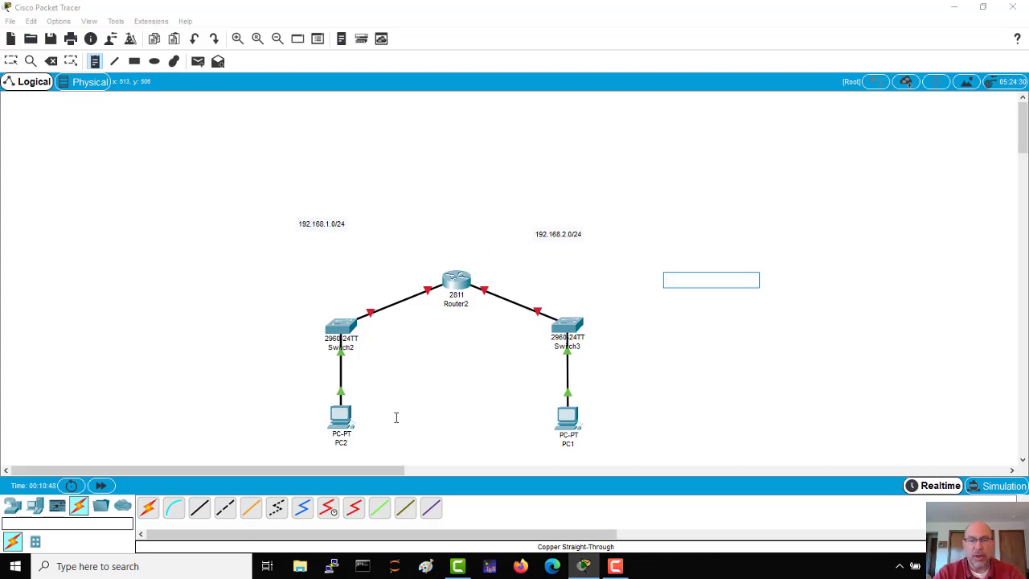
Step: Add a 'Hi there - thanks for watching!' note between the PCs and a top note: 'I did this!', author name, 'first grade'
click(419, 391)
text(Hi there - thanks for watching!)
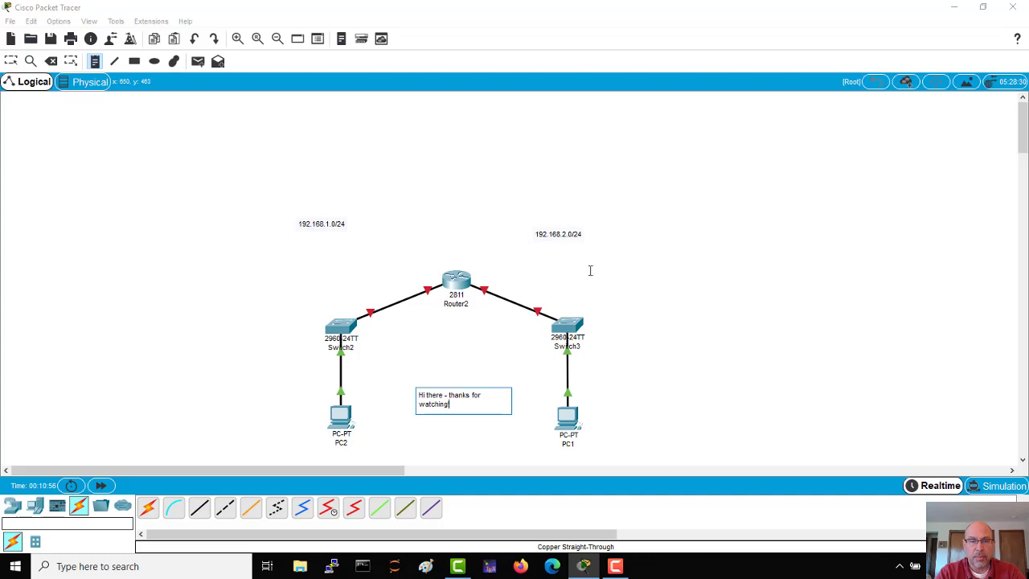
click(401, 130)
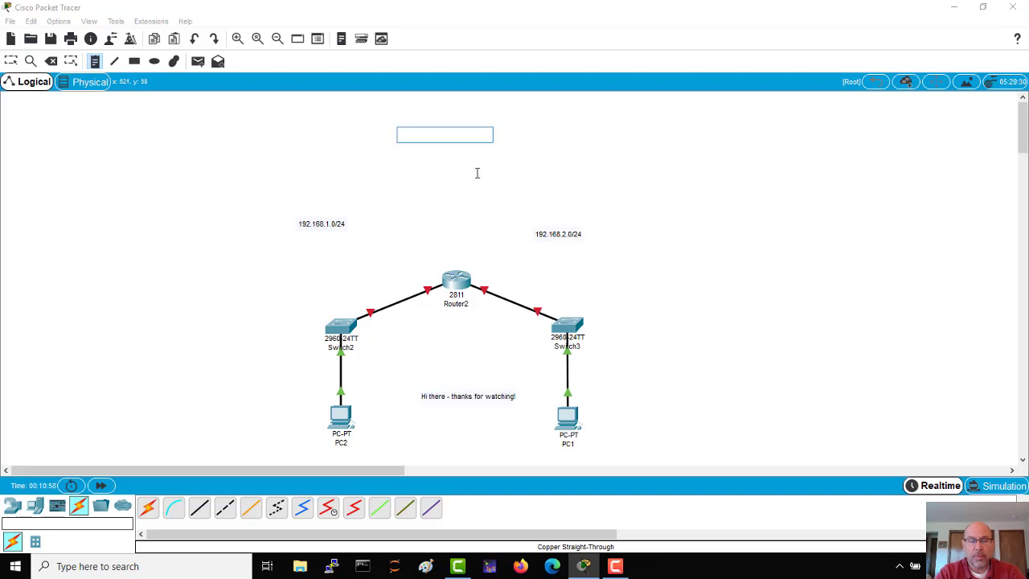
text(I did this)
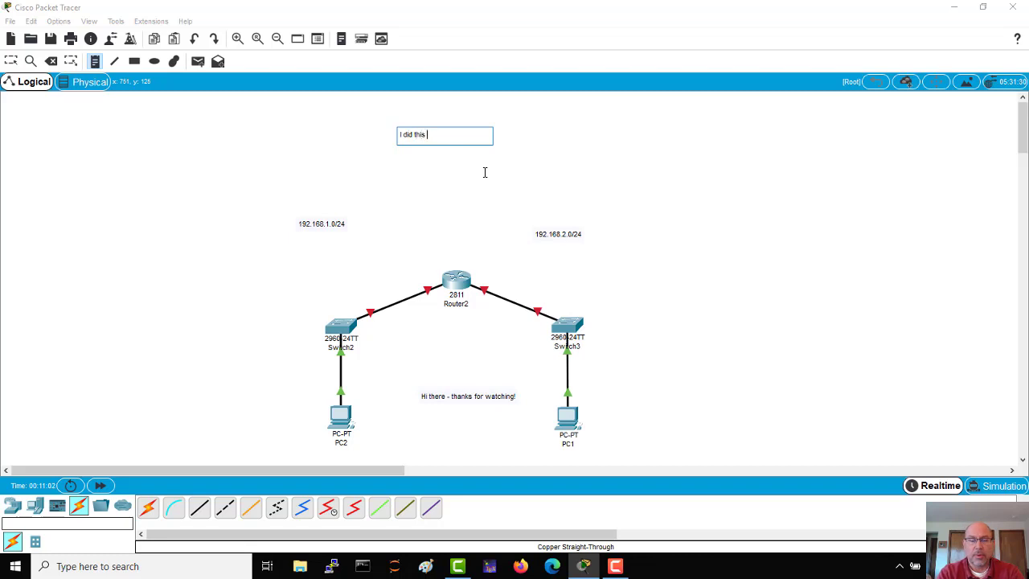
text(!)
key(Return)
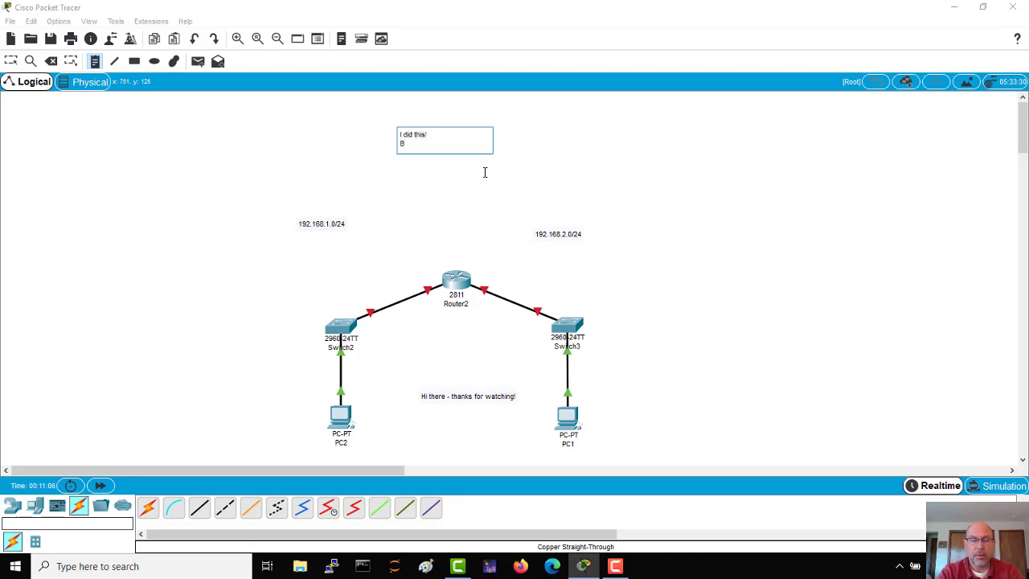
text(Bruce Hartpence)
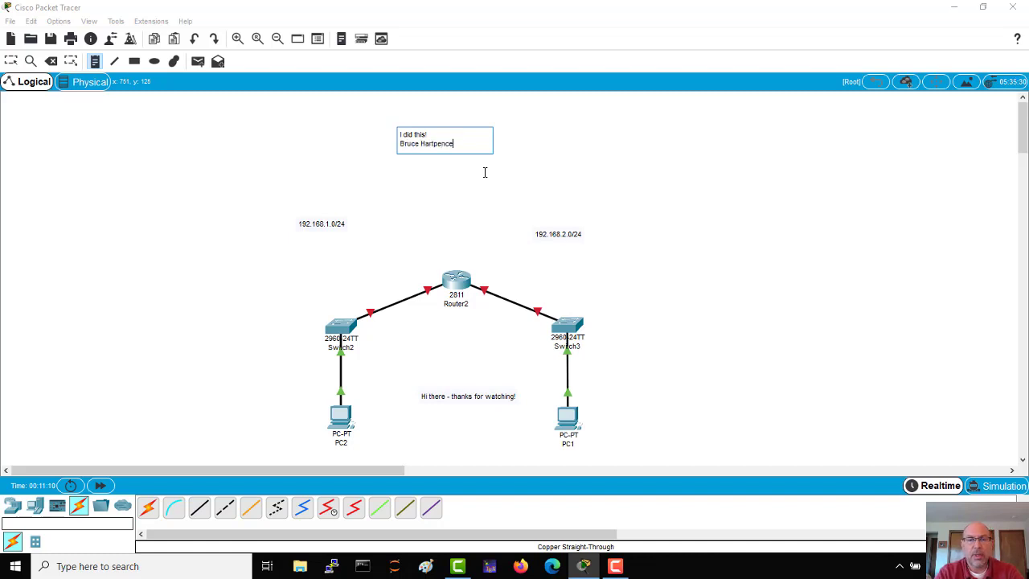
key(Return)
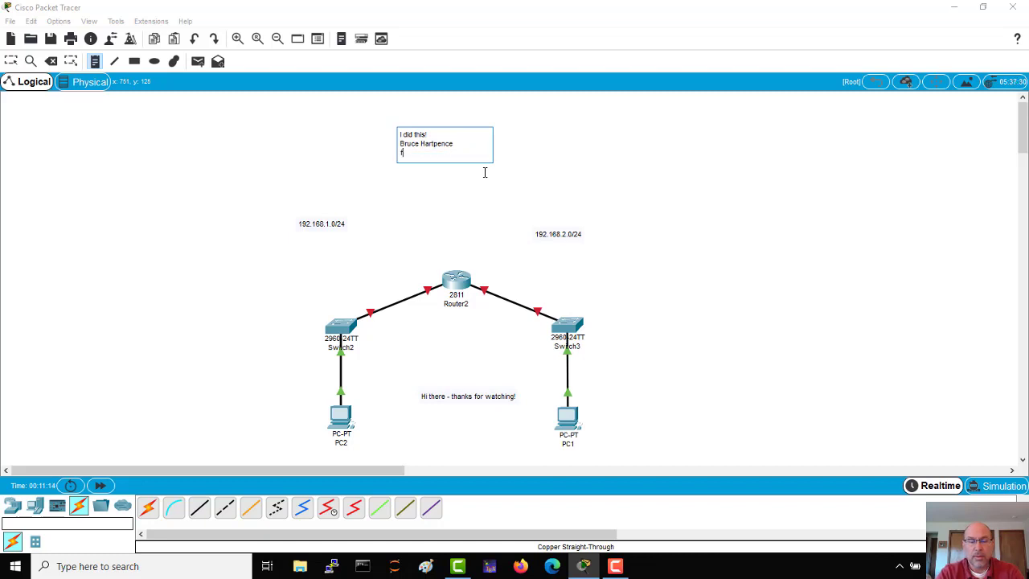
text(first grade)
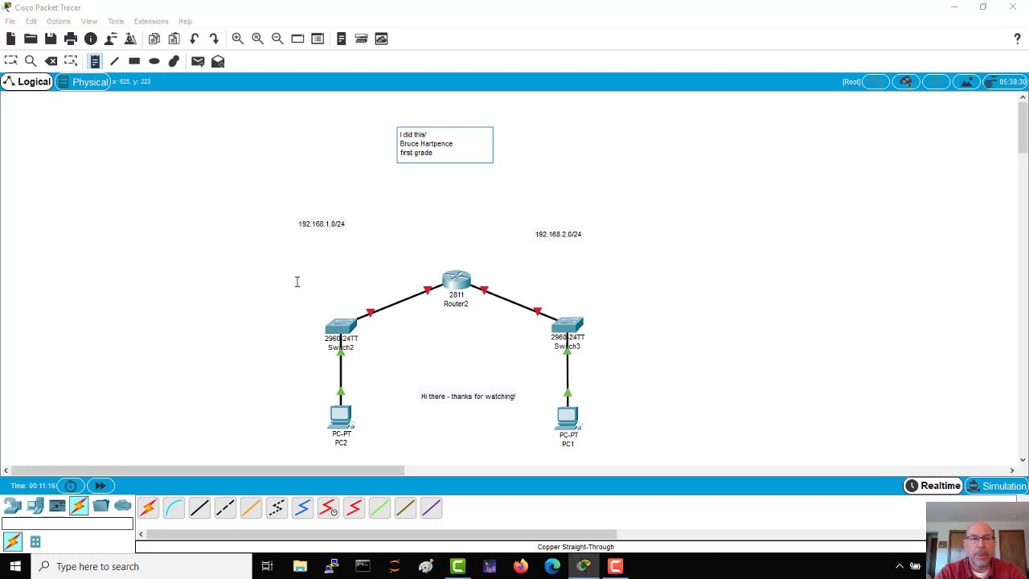
click(378, 170)
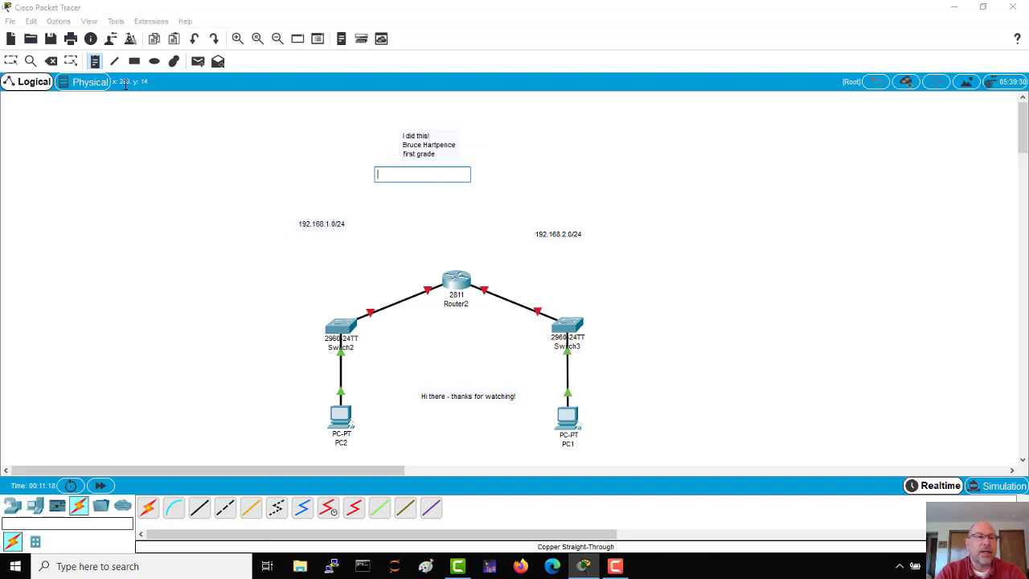
Step: Nudge the 'I did this!' note and move the 192.168.1.0/24 and 192.168.2.0/24 notes beside their router links
key(Escape)
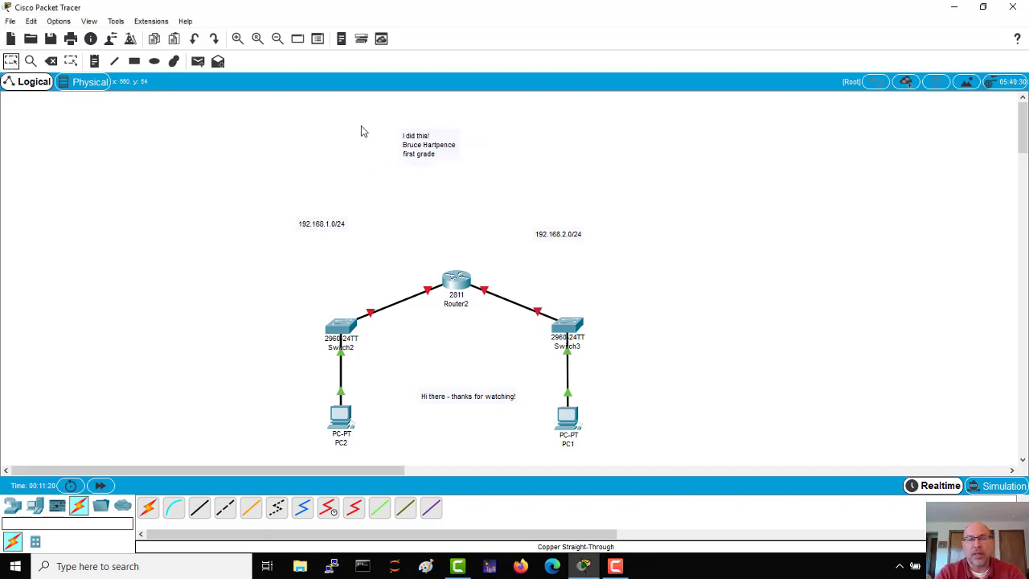
drag(361, 126, 451, 170)
drag(278, 201, 400, 268)
drag(337, 229, 392, 278)
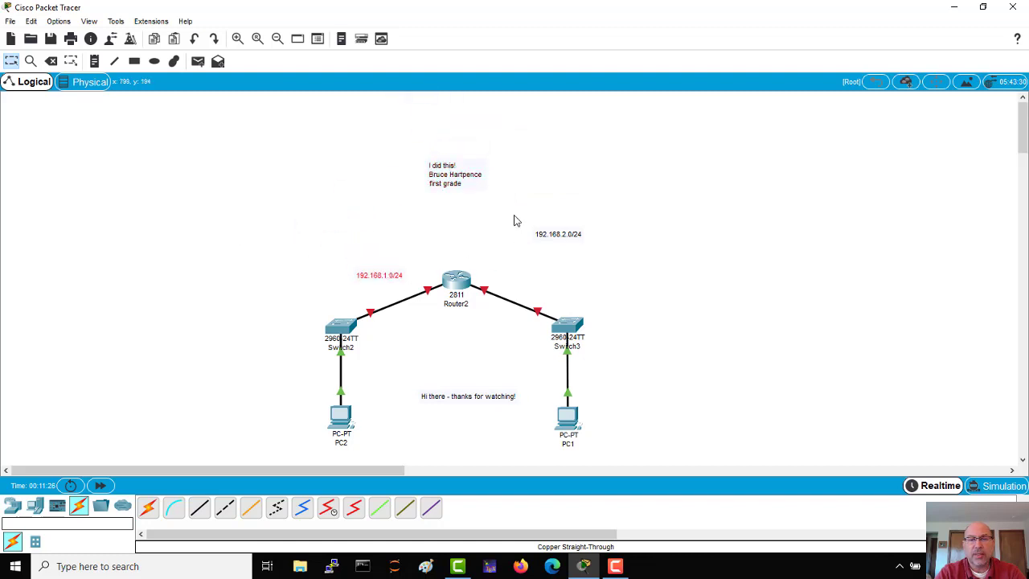
mouse_move(515, 214)
mouse_down()
mouse_move(595, 246)
mouse_move(547, 282)
mouse_up()
Step: Stack the thanks note above the 'I did this!' note in the top-left corner
drag(409, 384, 152, 125)
click(432, 178)
drag(432, 179, 87, 166)
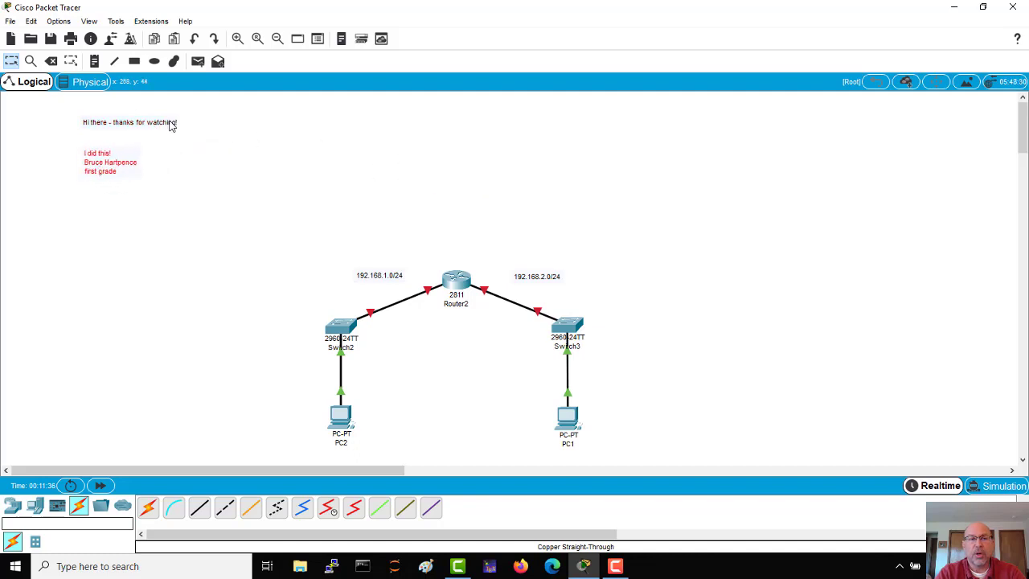
double_click(169, 122)
click(158, 166)
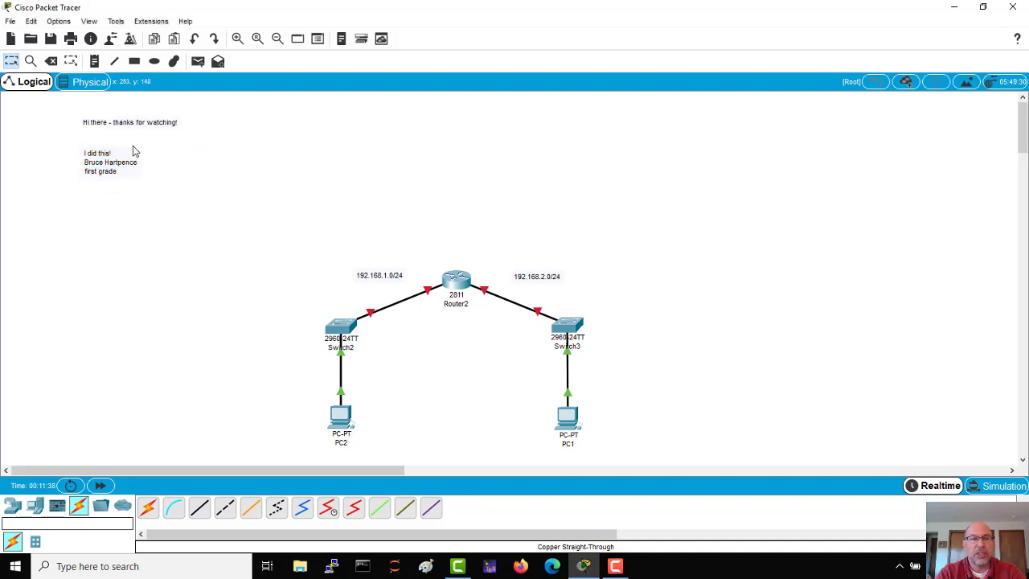
double_click(128, 123)
click(205, 166)
drag(99, 126, 339, 142)
drag(234, 116, 108, 131)
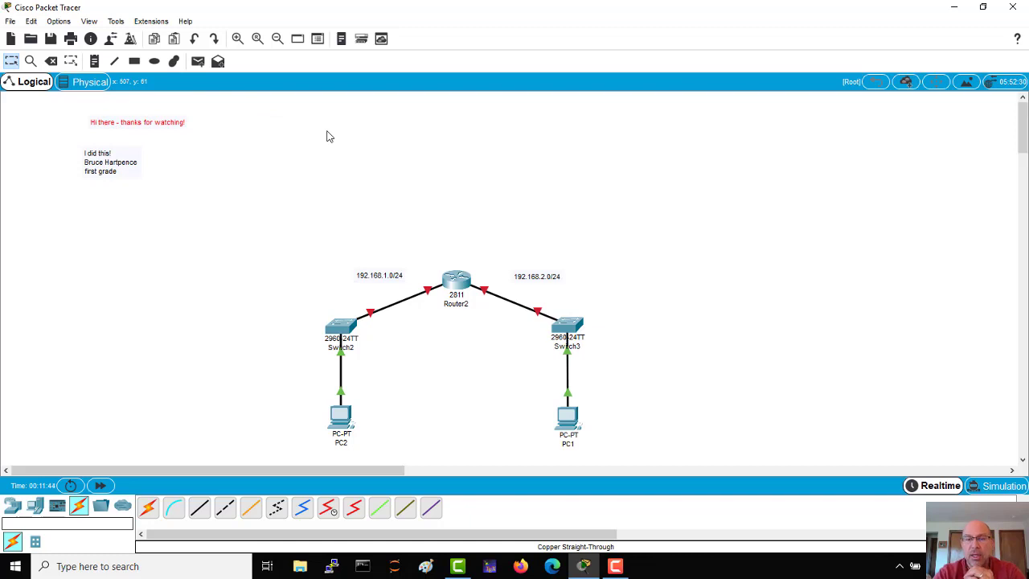